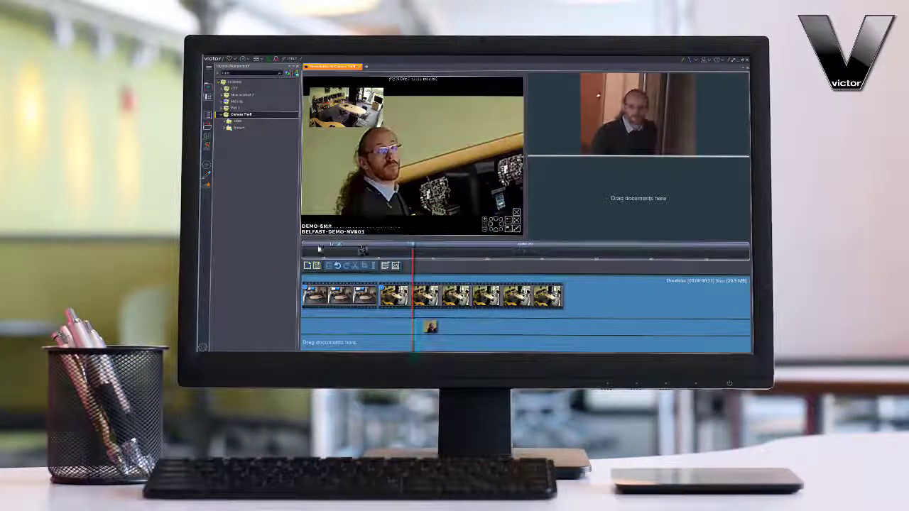
- Expand the second folder of the Camera Theft incident and select its 2nd floor map document
{"action": "double_click", "coordinate": [228, 129]}
{"action": "left_click", "coordinate": [248, 148]}
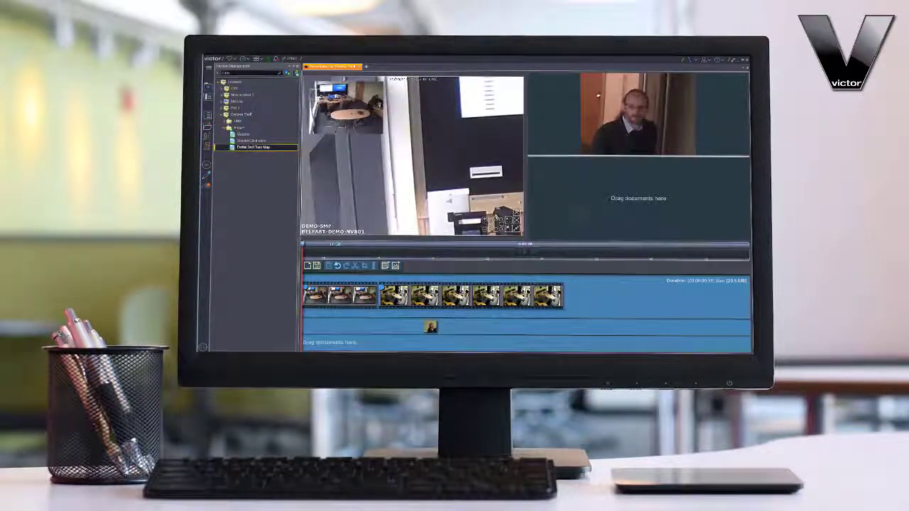
{"action": "left_click_drag", "start_coordinate": [593, 139], "coordinate": [594, 141]}
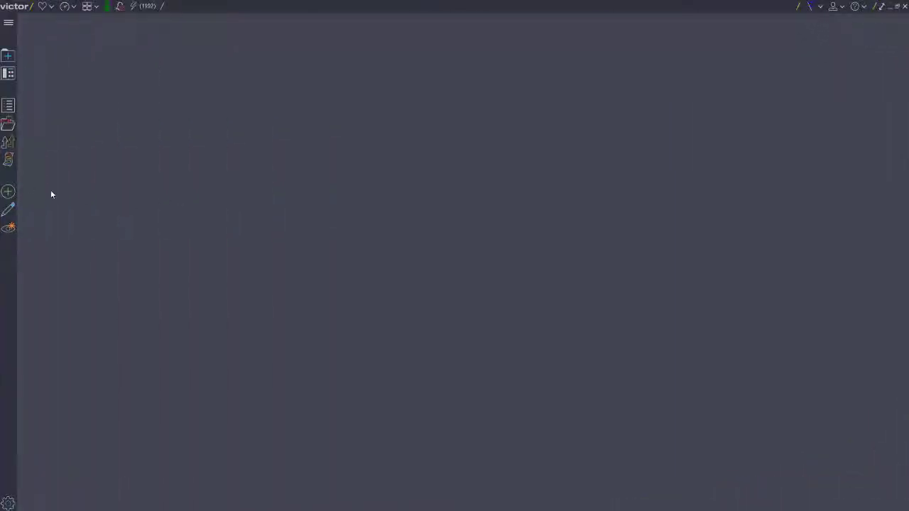
- Create a new incident titled Camera Theft in the Incidents folder of the victor unified client and save it
{"action": "left_click", "coordinate": [9, 192]}
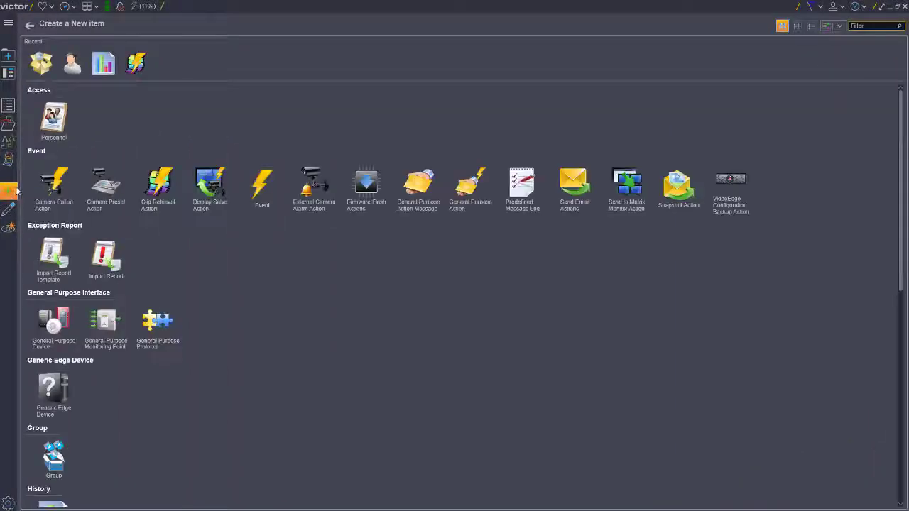
{"action": "scroll", "coordinate": [347, 262], "scroll_direction": "down", "scroll_amount": 10}
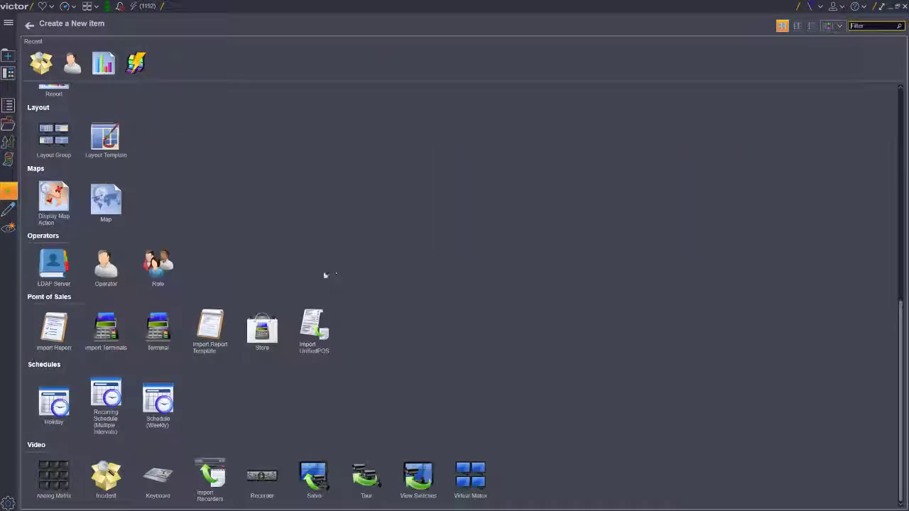
{"action": "left_click", "coordinate": [102, 474]}
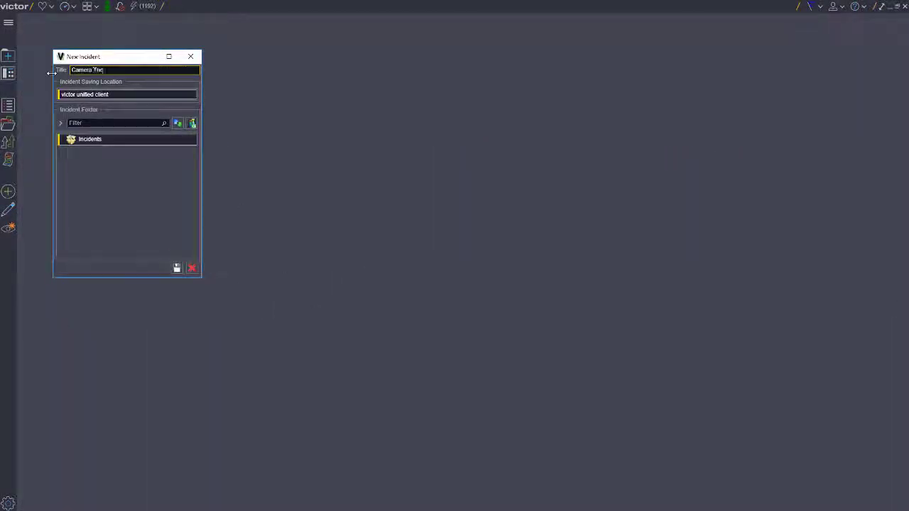
{"action": "left_click", "coordinate": [176, 267]}
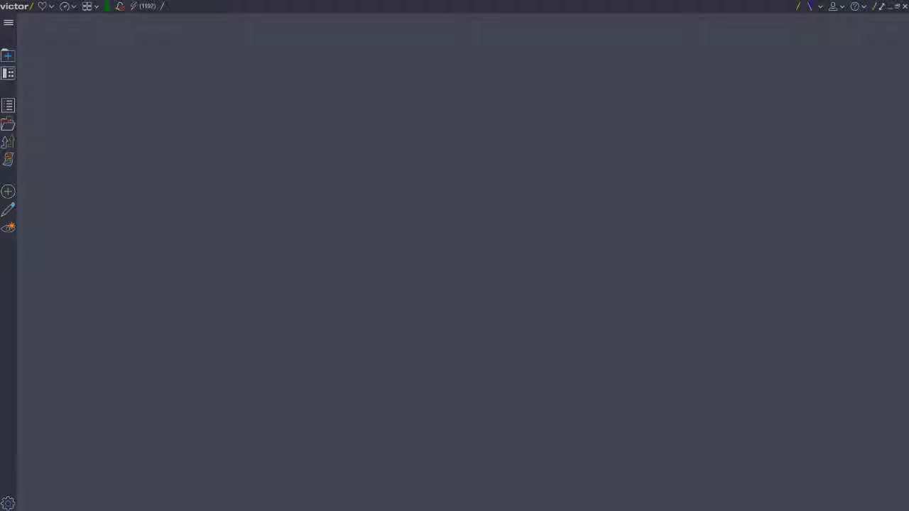
- Open the DEMO-5MP camera from the device list and end its clip marking to bring up the Direct Clip Action options
{"action": "left_click", "coordinate": [9, 105]}
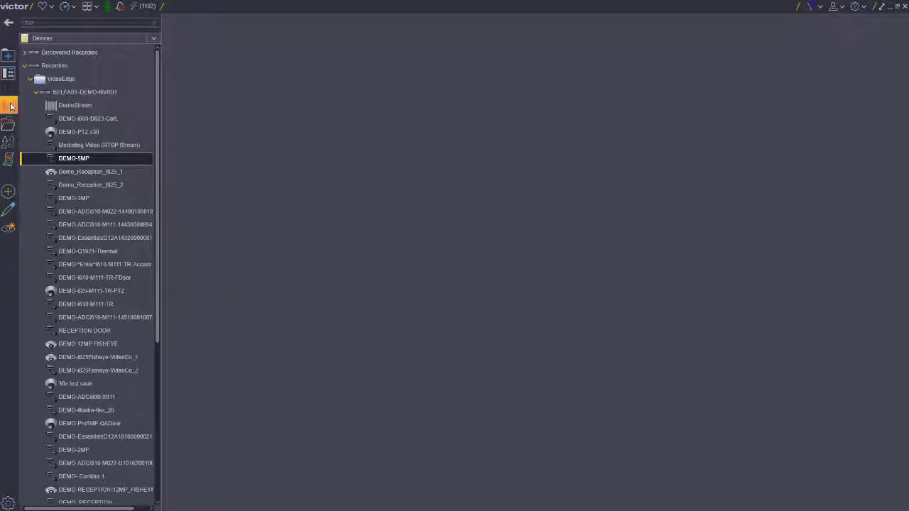
{"action": "left_click", "coordinate": [79, 159]}
{"action": "double_click", "coordinate": [80, 159]}
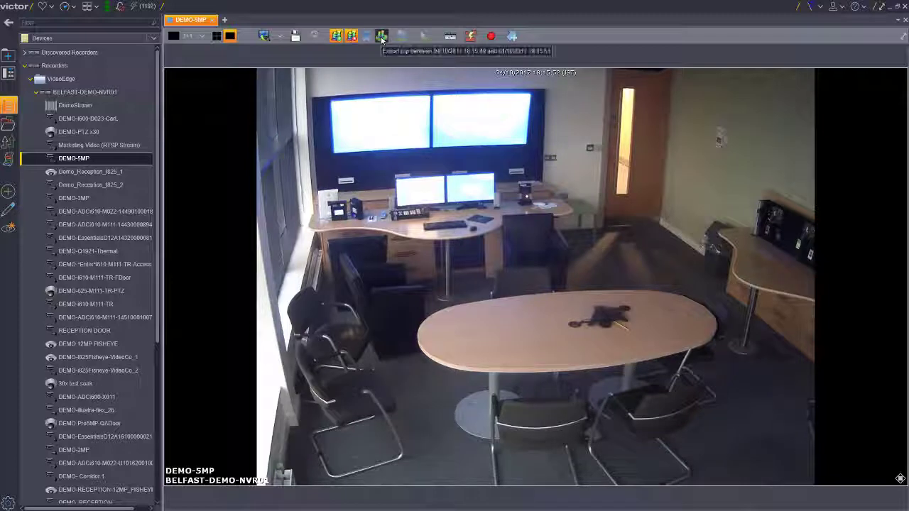
{"action": "left_click", "coordinate": [381, 37]}
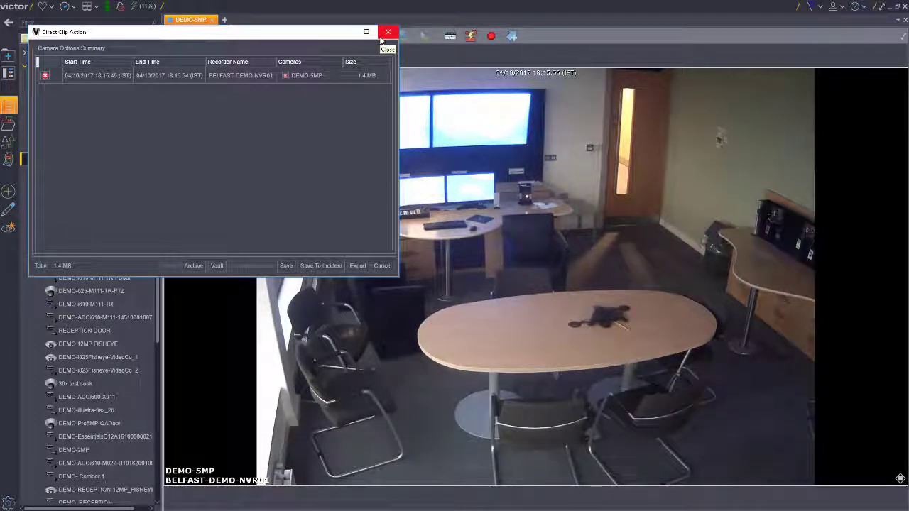
- Set the DEMO-5MP clip's start time to 27/09/2017 12:52:00
{"action": "left_click", "coordinate": [98, 77]}
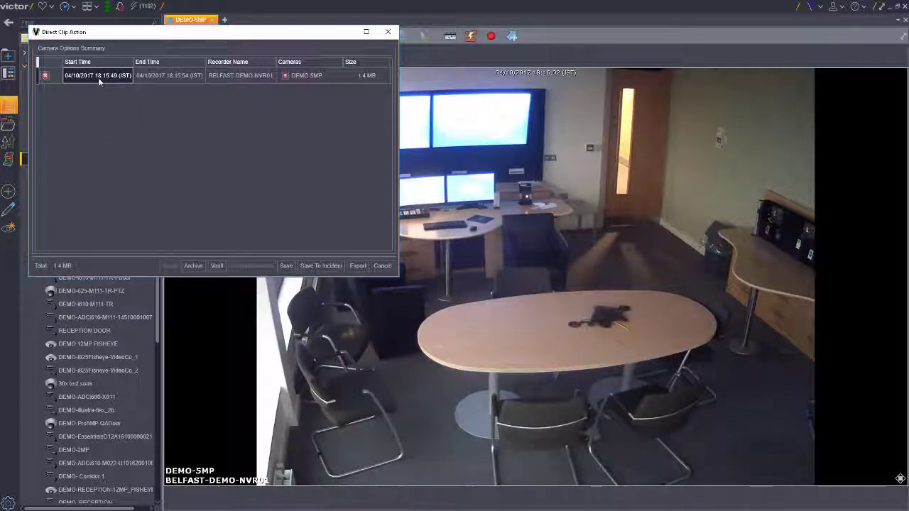
{"action": "left_click", "coordinate": [98, 77]}
{"action": "left_click", "coordinate": [73, 91]}
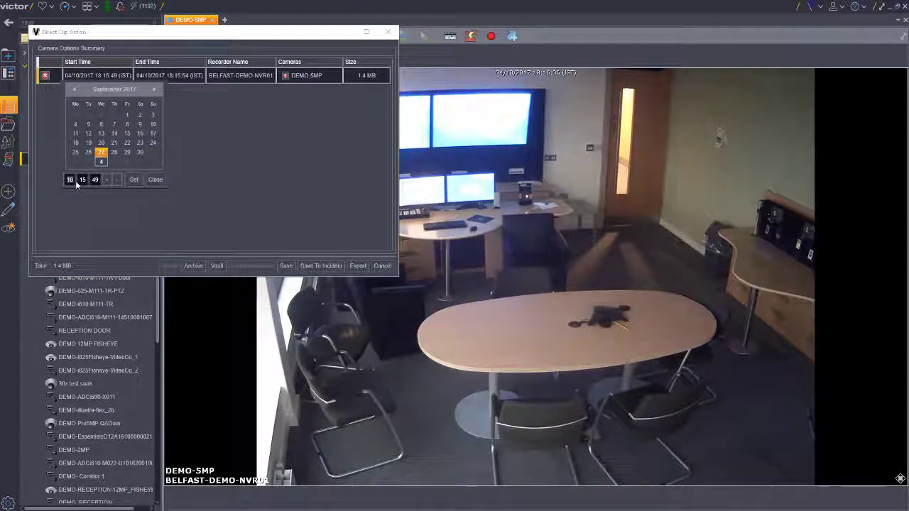
{"action": "left_click", "coordinate": [132, 181]}
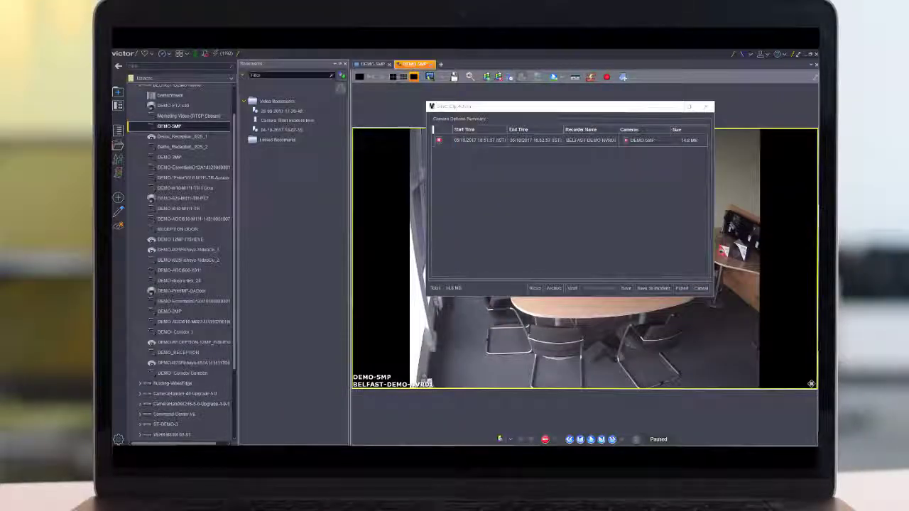
- Add the Camera Theft Incident time bookmark to the clip list and remove the original DEMO-5MP clip dated October 2017
{"action": "left_click", "coordinate": [281, 122]}
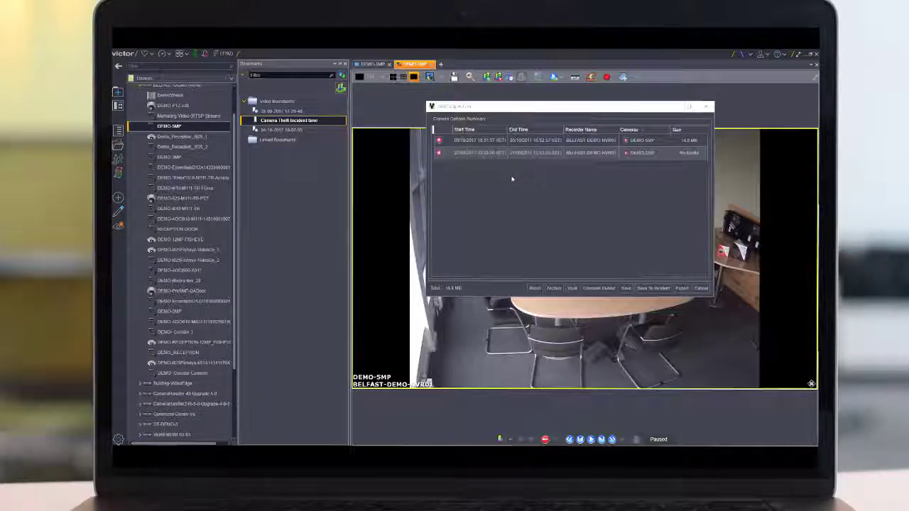
{"action": "left_click", "coordinate": [438, 140]}
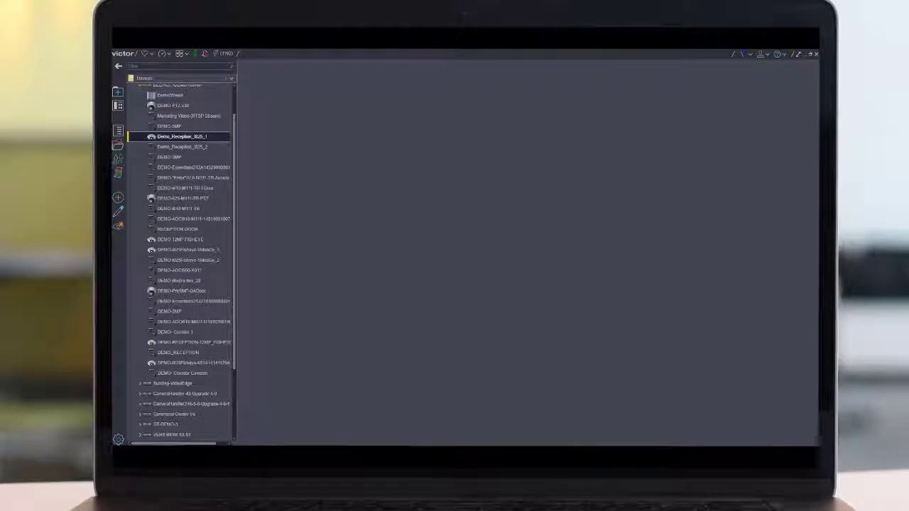
- Start a bookmark on the Demo_Reception_I825_1 camera, expand its editable details and view the start and end date pickers
{"action": "double_click", "coordinate": [205, 135]}
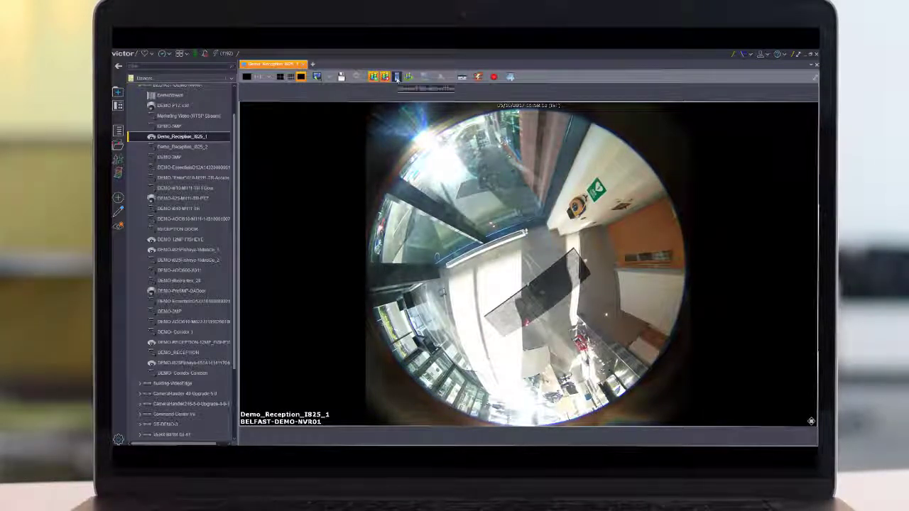
{"action": "left_click", "coordinate": [396, 77]}
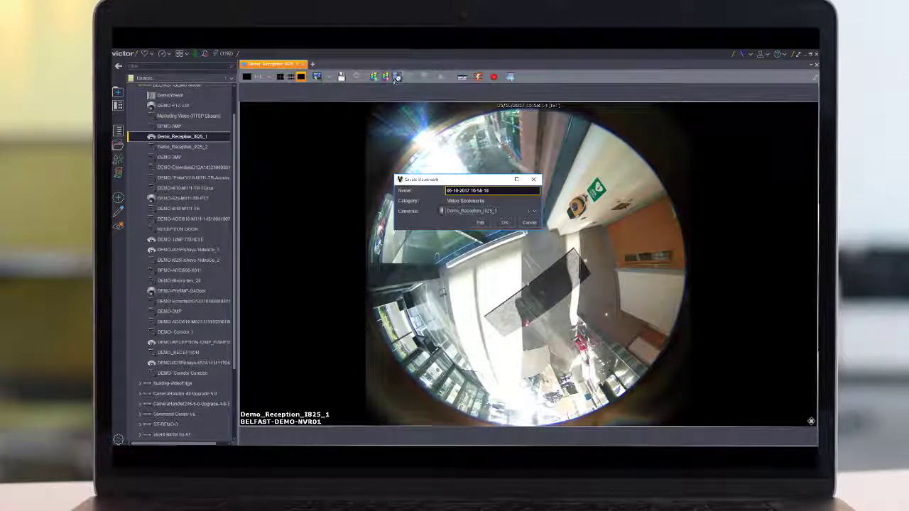
{"action": "left_click", "coordinate": [480, 222]}
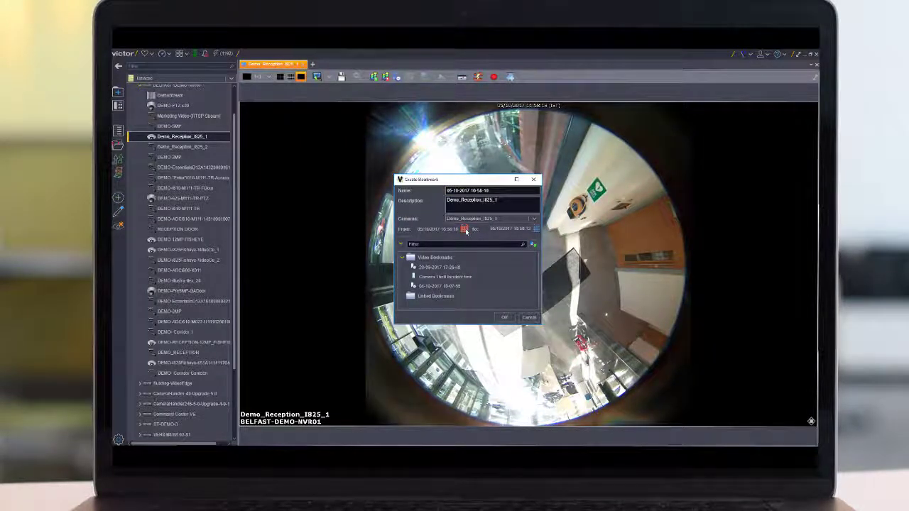
{"action": "left_click", "coordinate": [464, 229]}
{"action": "left_click", "coordinate": [533, 253]}
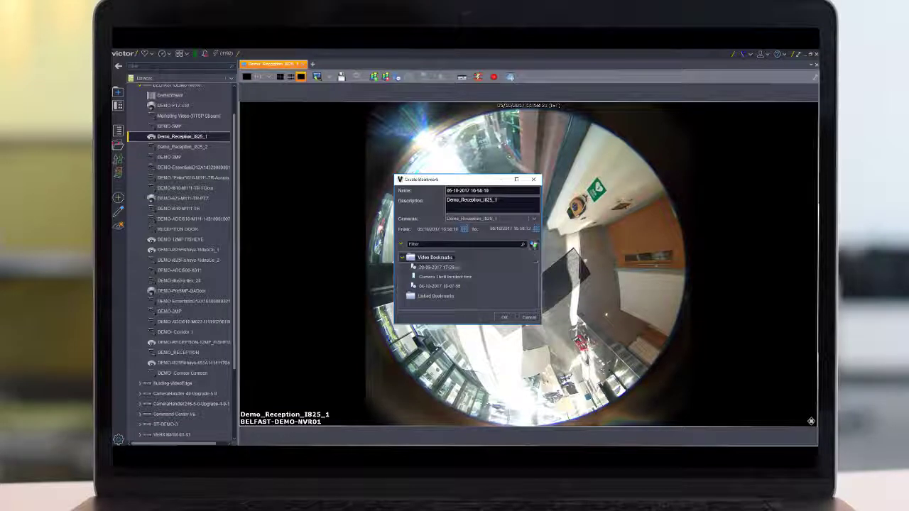
{"action": "left_click", "coordinate": [536, 229]}
{"action": "left_click", "coordinate": [592, 251]}
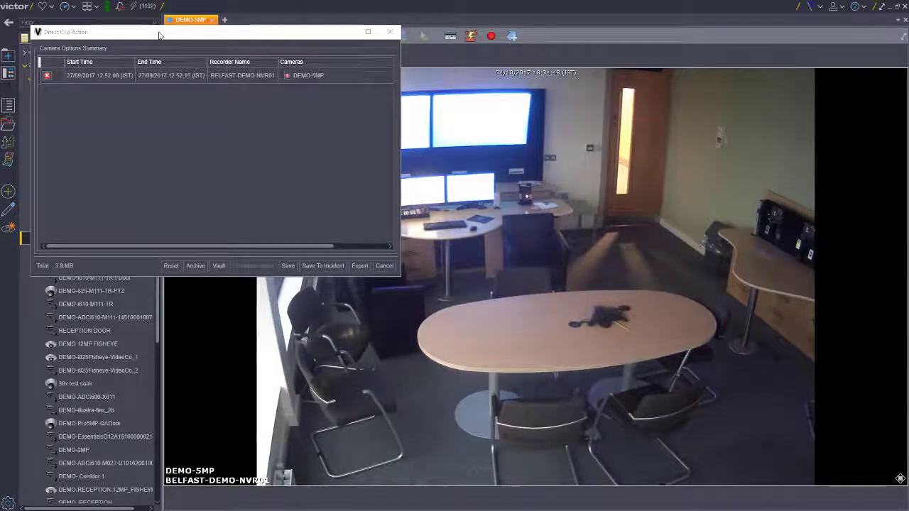
- Move the Direct Clip Action dialog clear of the device list and add the DEMO-EssentialsD12A1432 camera to the clip summary
{"action": "left_click_drag", "start_coordinate": [159, 31], "coordinate": [428, 74]}
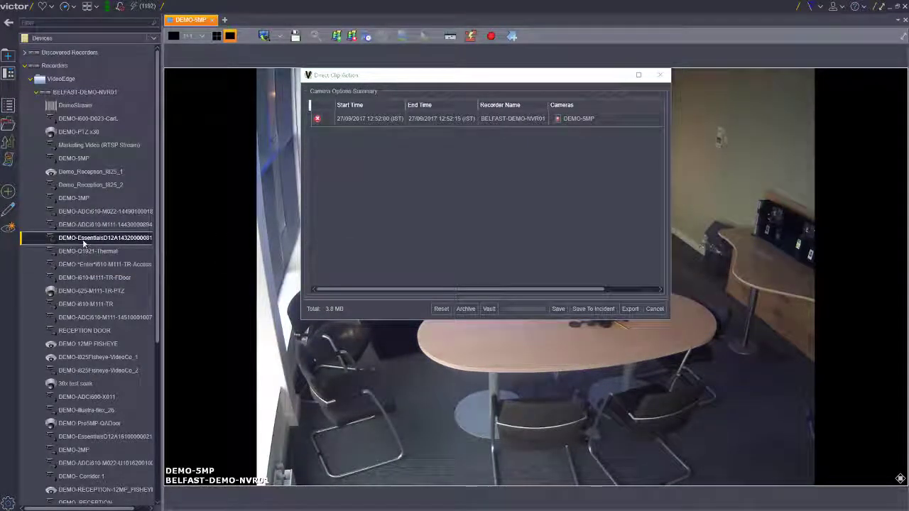
{"action": "left_click_drag", "start_coordinate": [82, 240], "coordinate": [201, 208]}
{"action": "left_click_drag", "start_coordinate": [327, 147], "coordinate": [351, 189]}
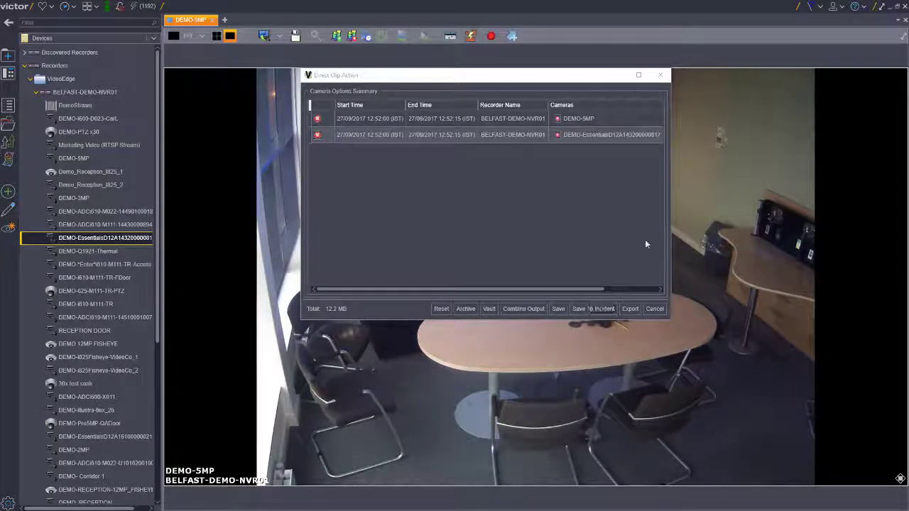
- Check the export options for the two clips, return to the summary and save the clips to the Camera Theft incident
{"action": "left_click", "coordinate": [629, 309]}
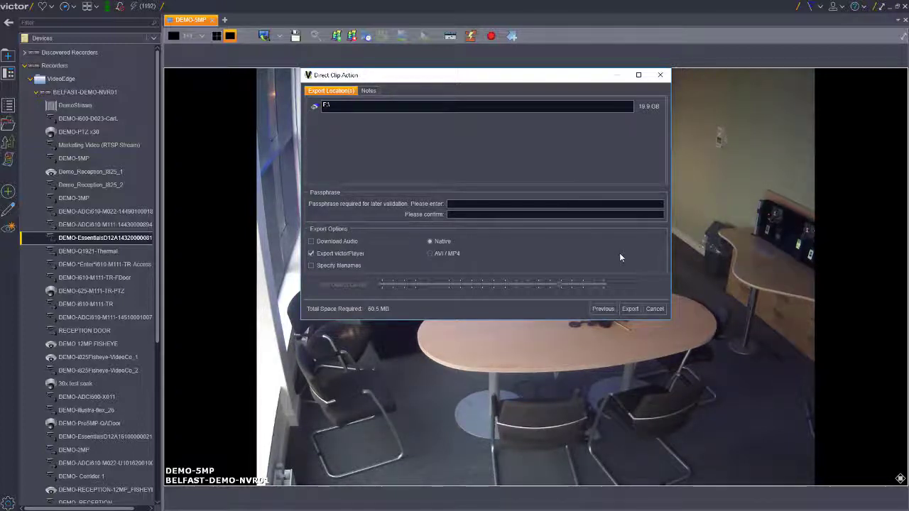
{"action": "left_click", "coordinate": [602, 308]}
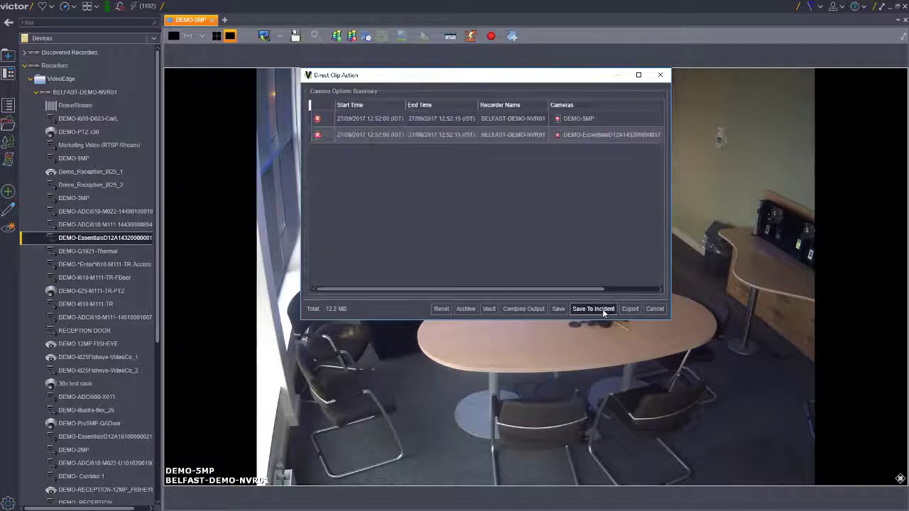
{"action": "left_click", "coordinate": [602, 308]}
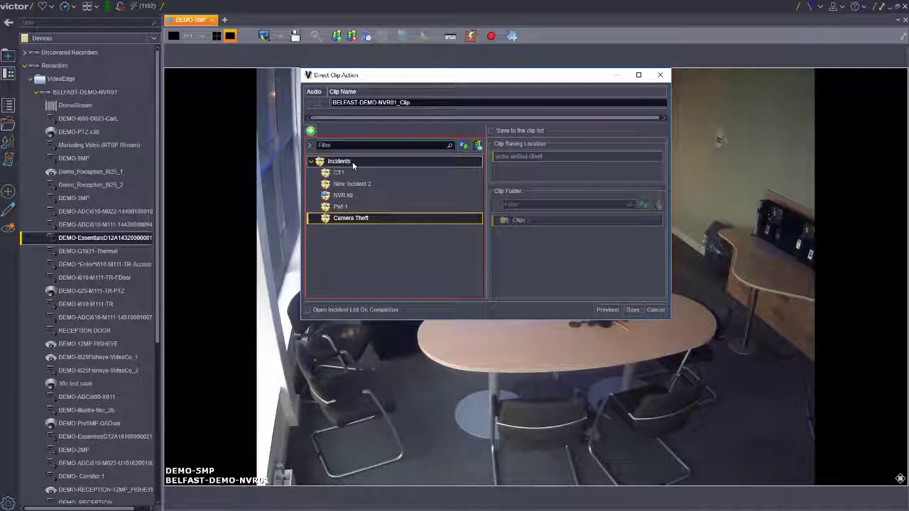
{"action": "right_click", "coordinate": [352, 161]}
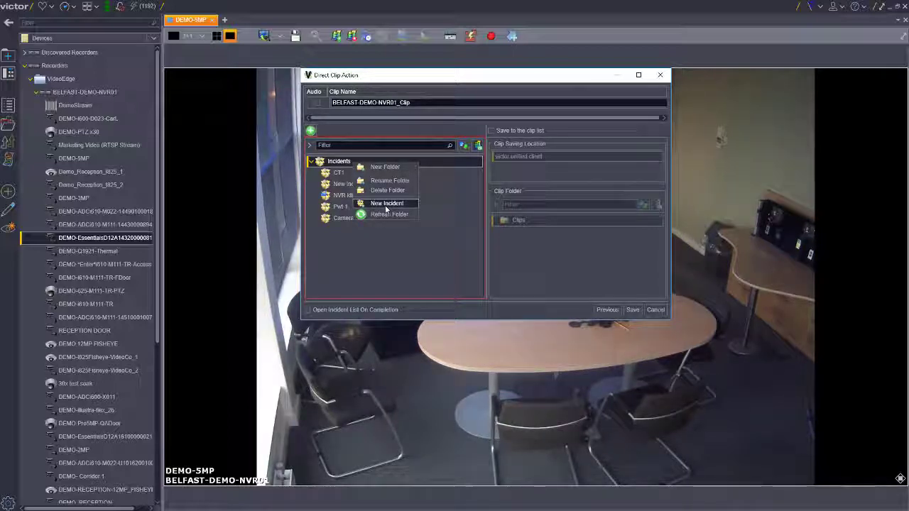
{"action": "left_click", "coordinate": [346, 218]}
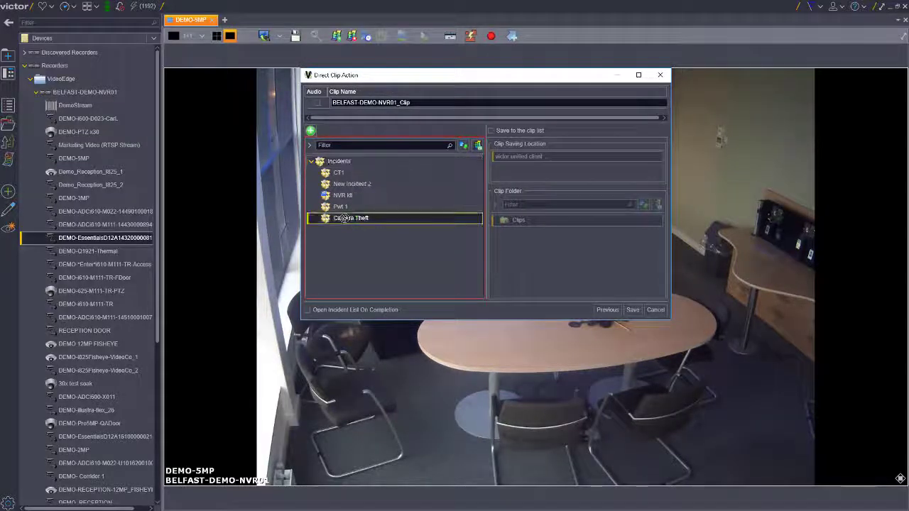
{"action": "left_click", "coordinate": [634, 310]}
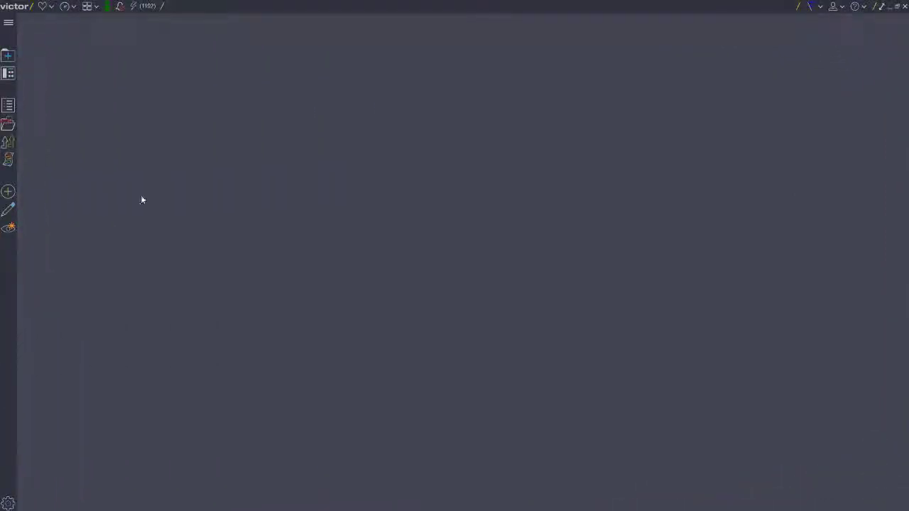
- Start a Date and Time search in the Video Search and Retrieval Wizard with the DEMO-5MP and DEMO-EssentialsD12A1432 cameras
{"action": "left_click", "coordinate": [16, 62]}
{"action": "left_click", "coordinate": [619, 113]}
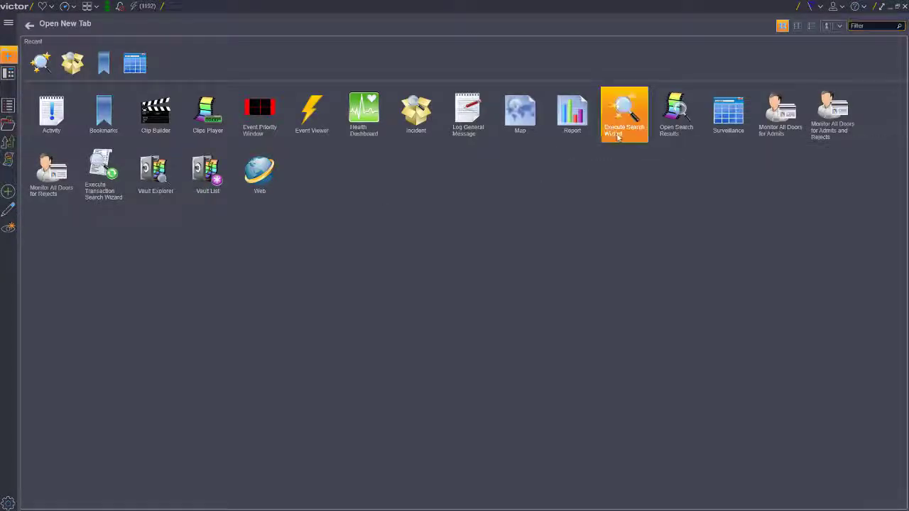
{"action": "left_click", "coordinate": [14, 105]}
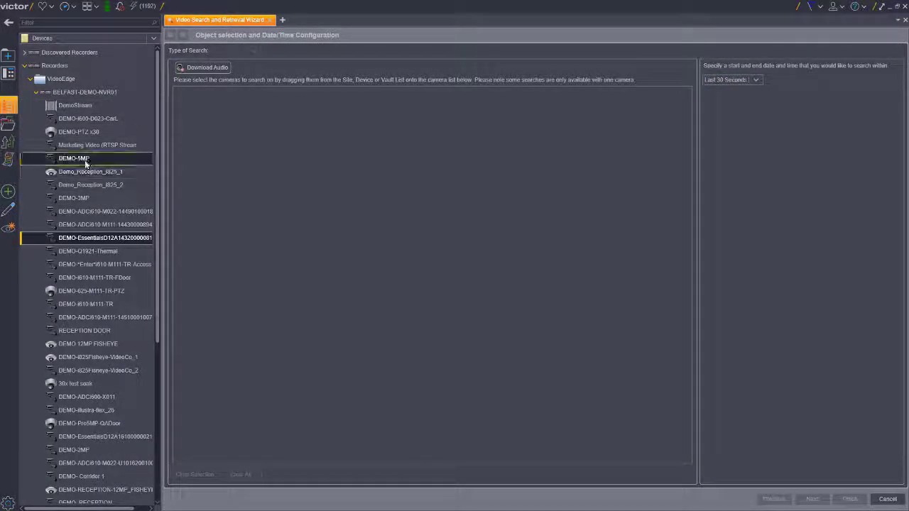
{"action": "left_click_drag", "start_coordinate": [106, 159], "coordinate": [216, 160]}
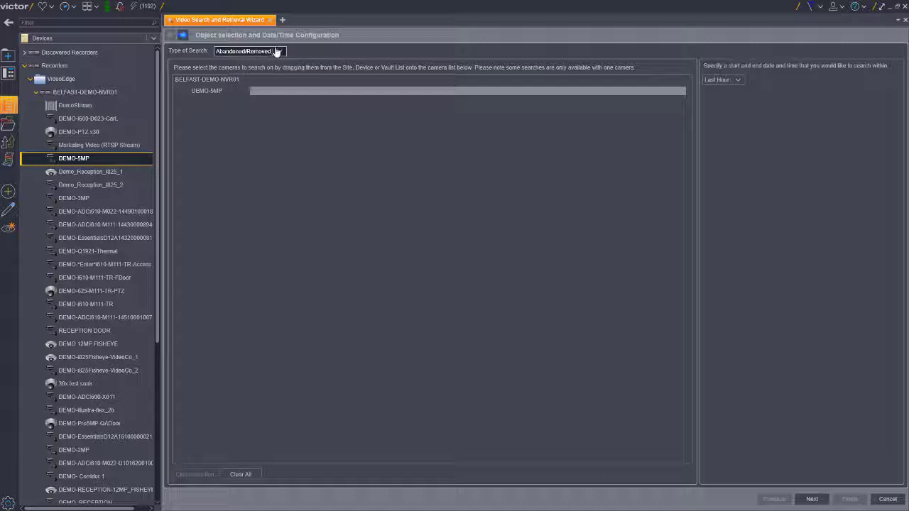
{"action": "left_click", "coordinate": [276, 52]}
{"action": "left_click", "coordinate": [234, 177]}
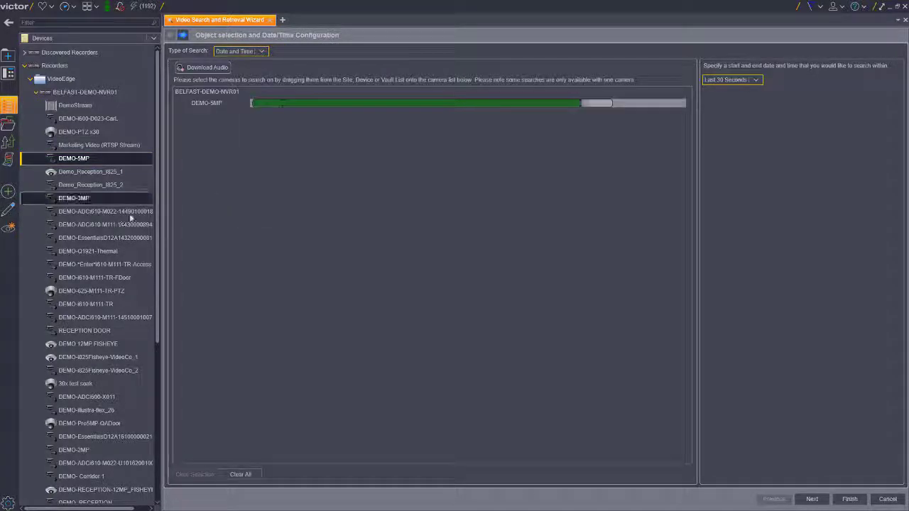
{"action": "left_click_drag", "start_coordinate": [112, 240], "coordinate": [239, 201]}
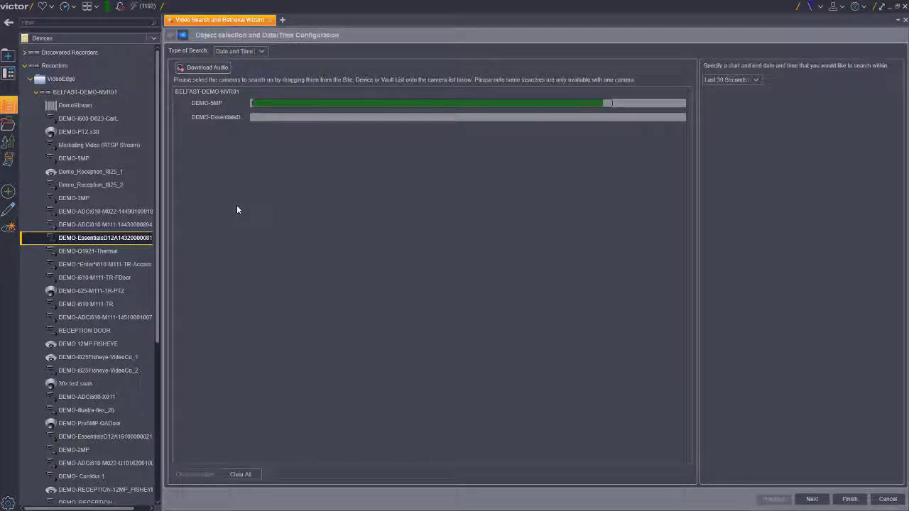
- Switch the search period to Specific Range and set the start time to 12:52:00
{"action": "left_click", "coordinate": [756, 81]}
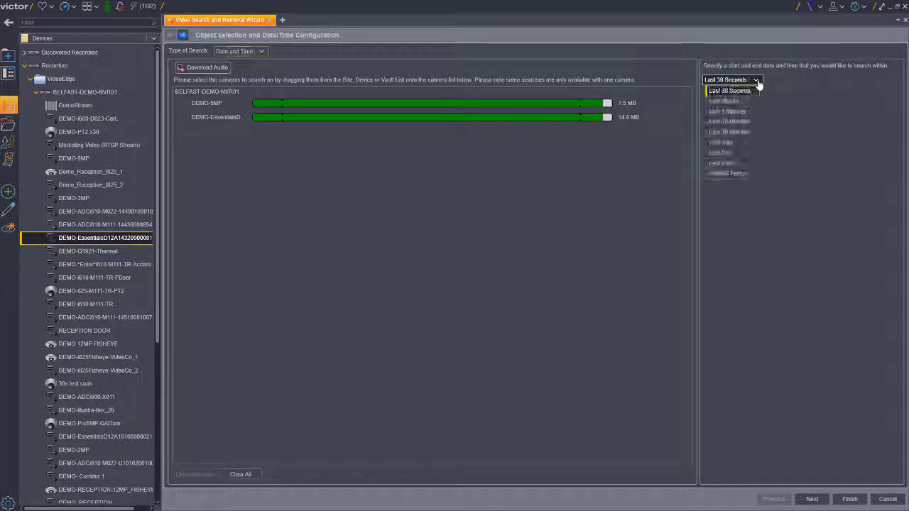
{"action": "left_click", "coordinate": [727, 173]}
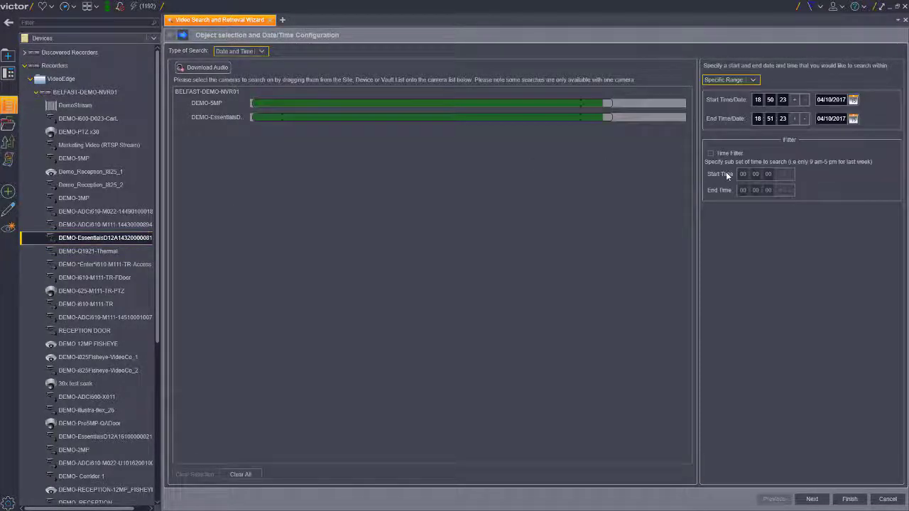
{"action": "double_click", "coordinate": [757, 100]}
{"action": "type", "text": "12"}
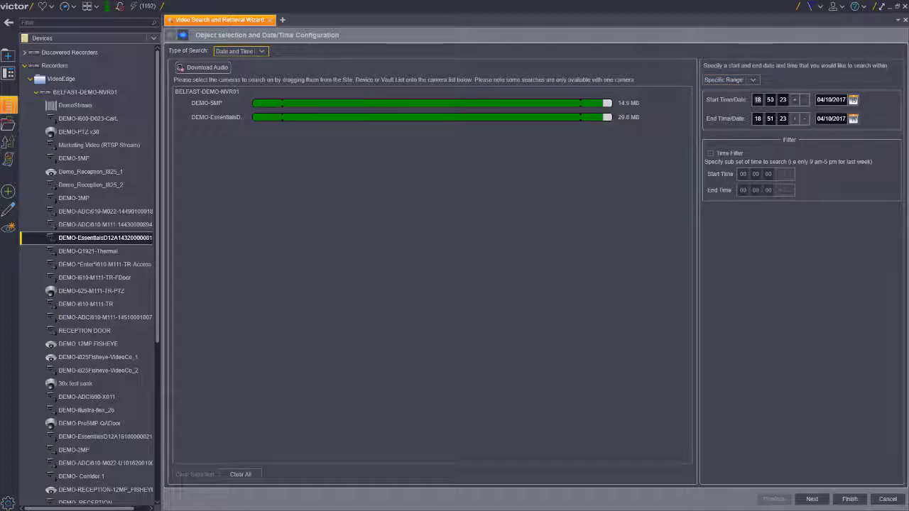
{"action": "left_click", "coordinate": [769, 100]}
{"action": "type", "text": "52"}
{"action": "key", "text": "Tab"}
{"action": "type", "text": "00"}
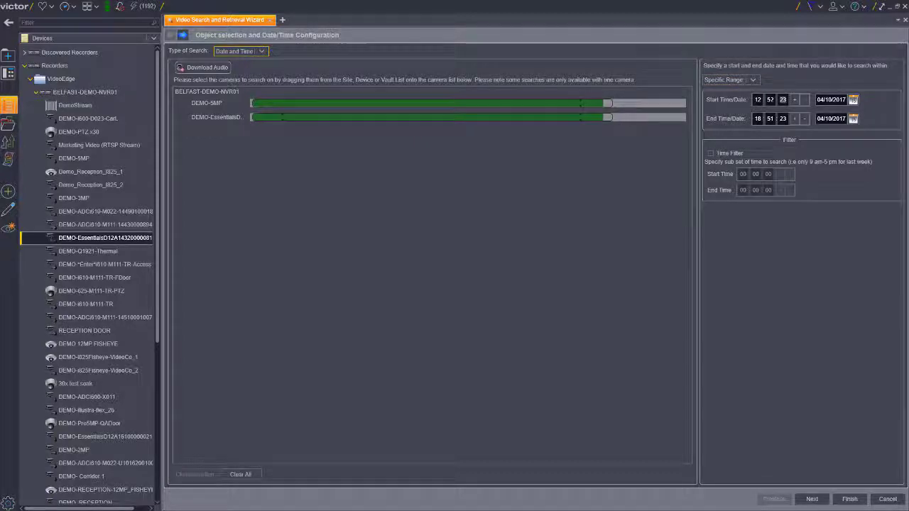
- Set the end time of the search range to 12:52:15
{"action": "key", "text": "Tab"}
{"action": "key", "text": "Tab"}
{"action": "type", "text": "12"}
{"action": "key", "text": "Tab"}
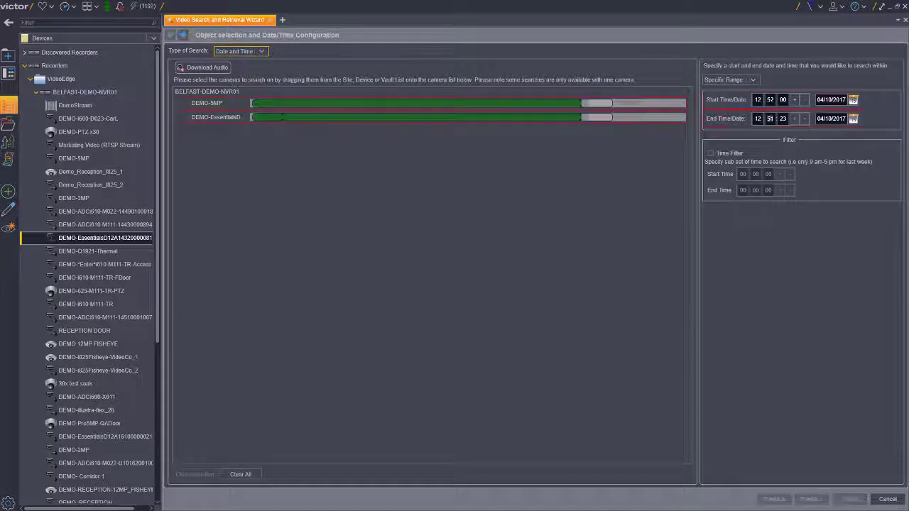
{"action": "type", "text": "52"}
{"action": "key", "text": "Tab"}
{"action": "type", "text": "15"}
{"action": "key", "text": "Tab"}
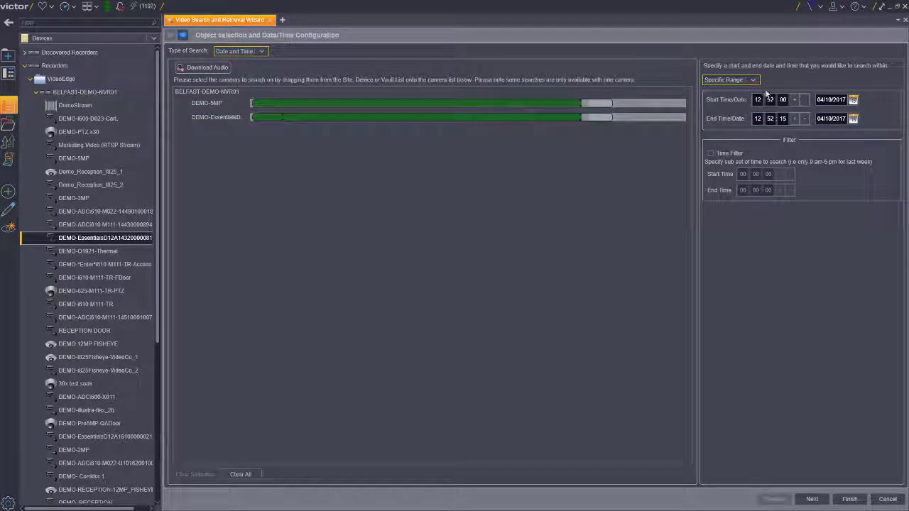
- Set both the start and end dates of the search range to 27/09/2017
{"action": "left_click", "coordinate": [853, 100]}
{"action": "left_click", "coordinate": [821, 117]}
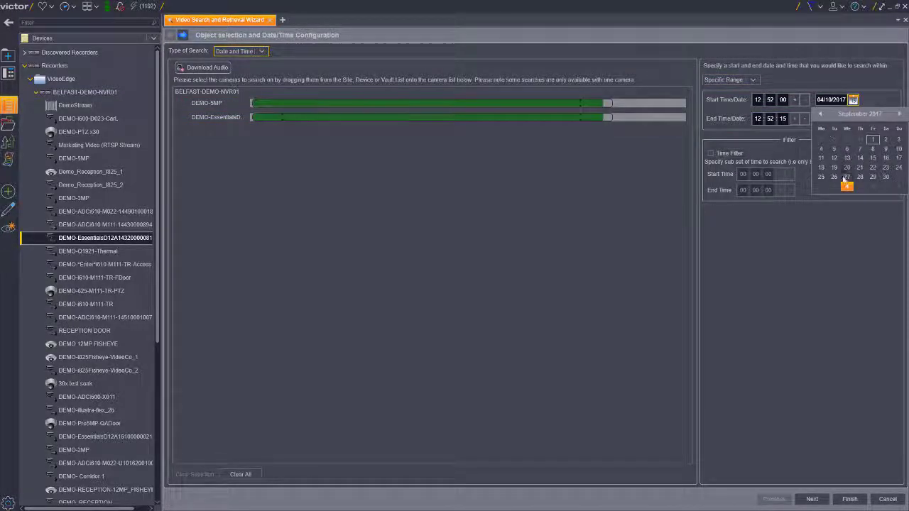
{"action": "left_click", "coordinate": [846, 177]}
{"action": "left_click", "coordinate": [854, 119]}
{"action": "left_click", "coordinate": [821, 134]}
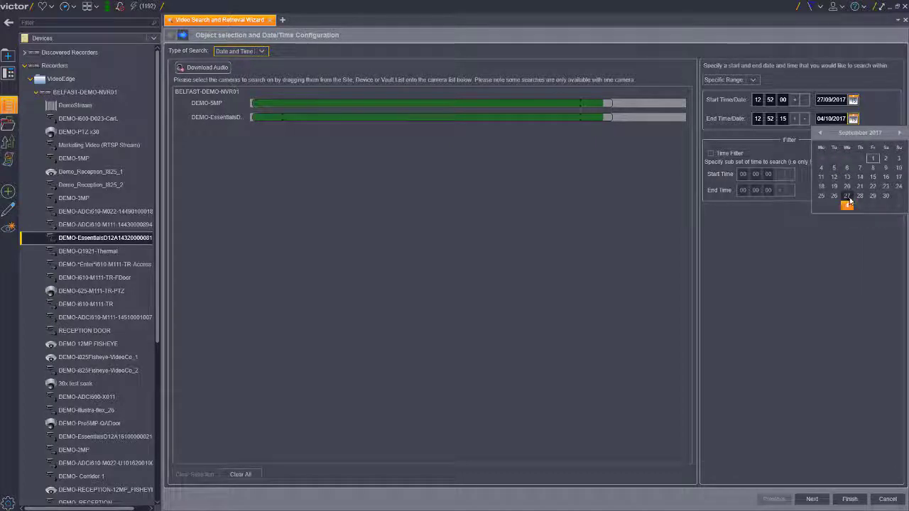
{"action": "left_click", "coordinate": [845, 201]}
- Confirm and run the Date and Time search, and export the BELFAST-DEMO-NVR01 result as a clip
{"action": "left_click", "coordinate": [814, 498]}
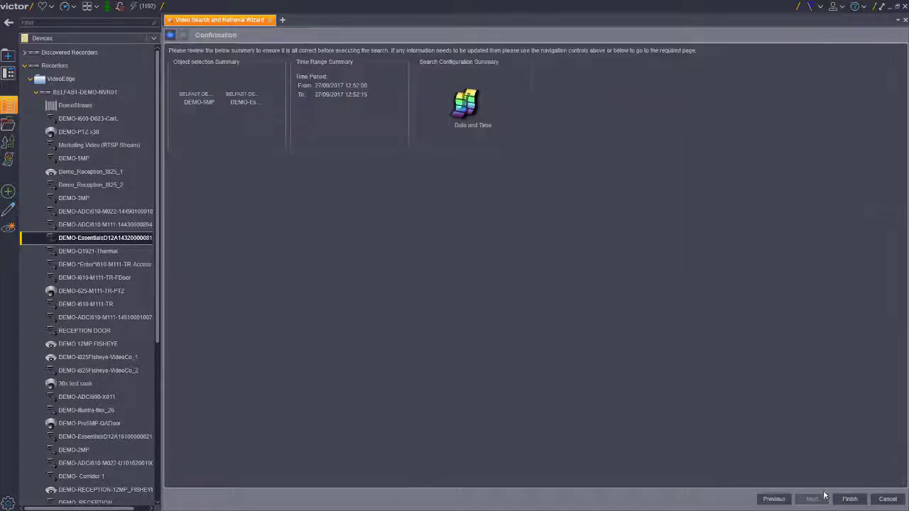
{"action": "left_click", "coordinate": [849, 498]}
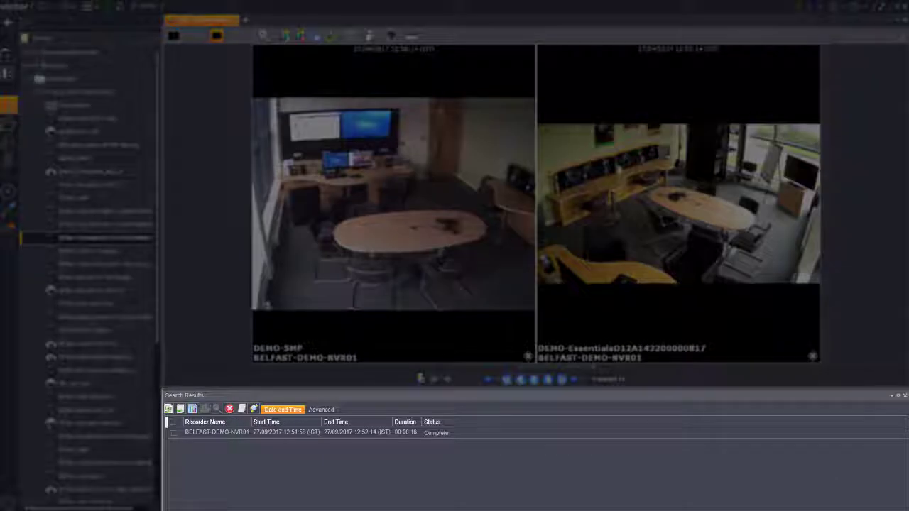
{"action": "left_click", "coordinate": [173, 433]}
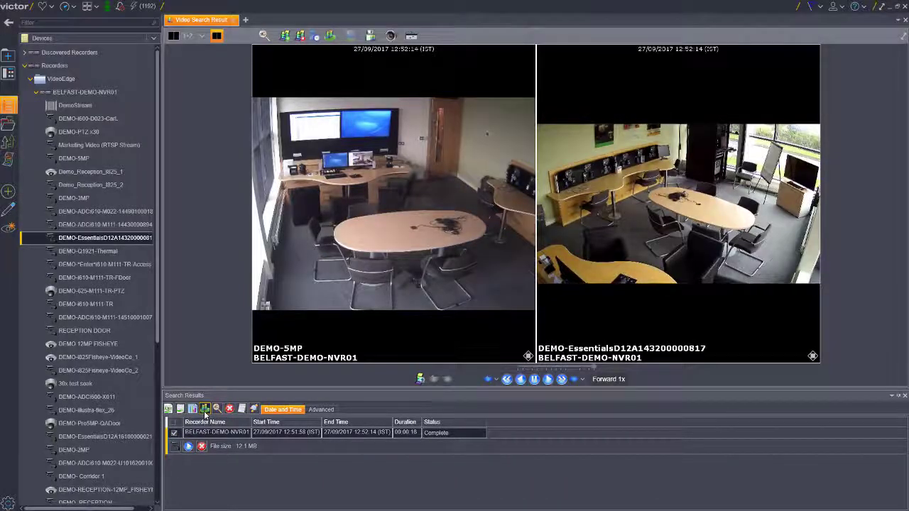
{"action": "left_click", "coordinate": [204, 410]}
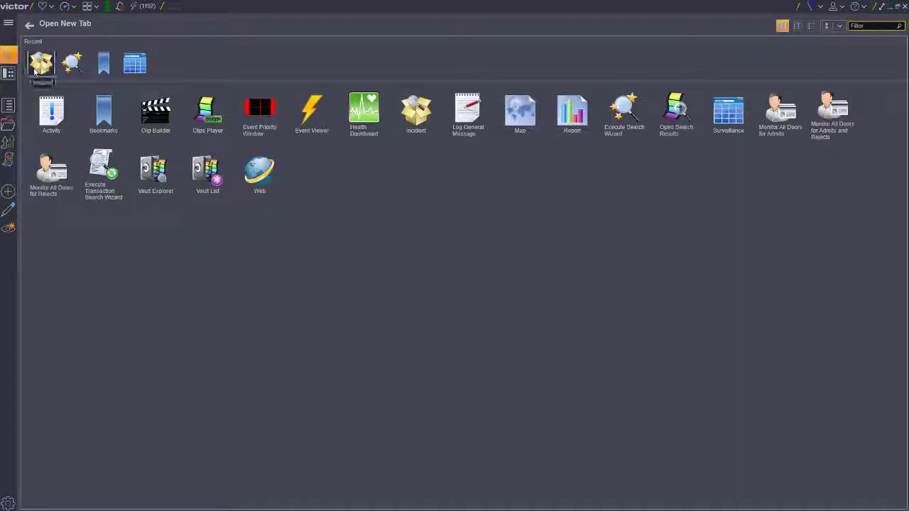
- Open the Camera Theft incident in Incident Management and start adding a clip to its Clips folder
{"action": "left_click", "coordinate": [37, 69]}
{"action": "left_click", "coordinate": [30, 104]}
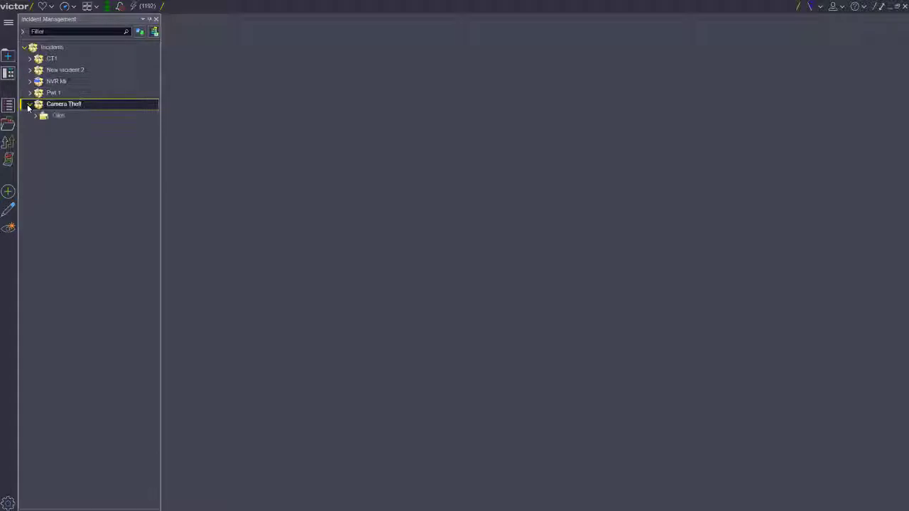
{"action": "right_click", "coordinate": [61, 118]}
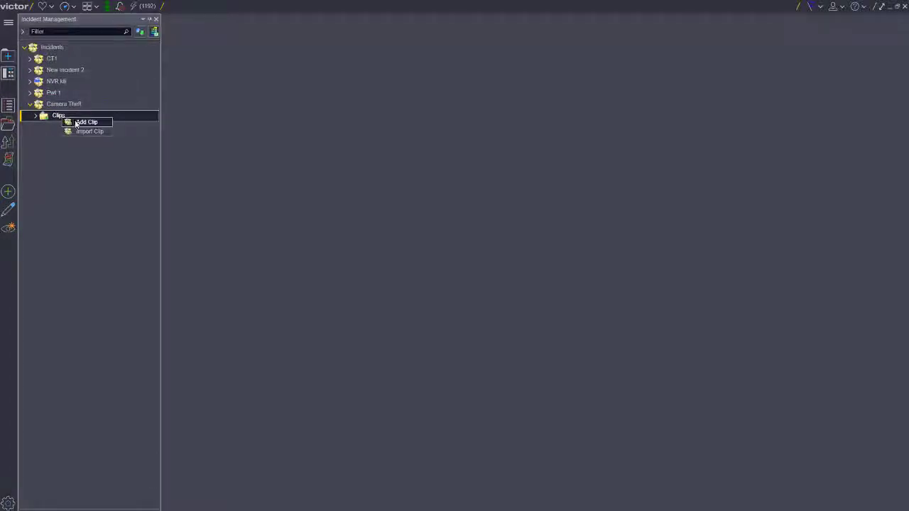
{"action": "left_click", "coordinate": [78, 122]}
{"action": "left_click", "coordinate": [128, 145]}
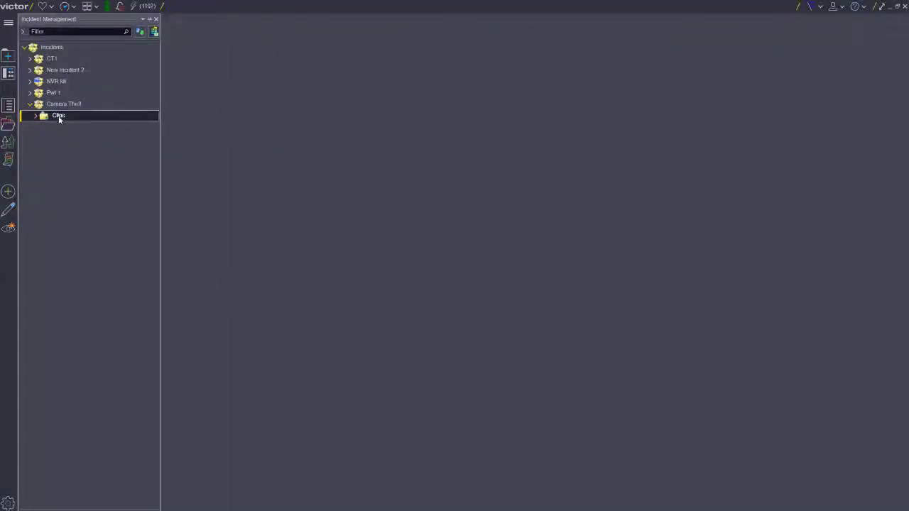
- Import the Camera Theft.mp4 file into the Clips folder of the Camera Theft incident
{"action": "right_click", "coordinate": [59, 116]}
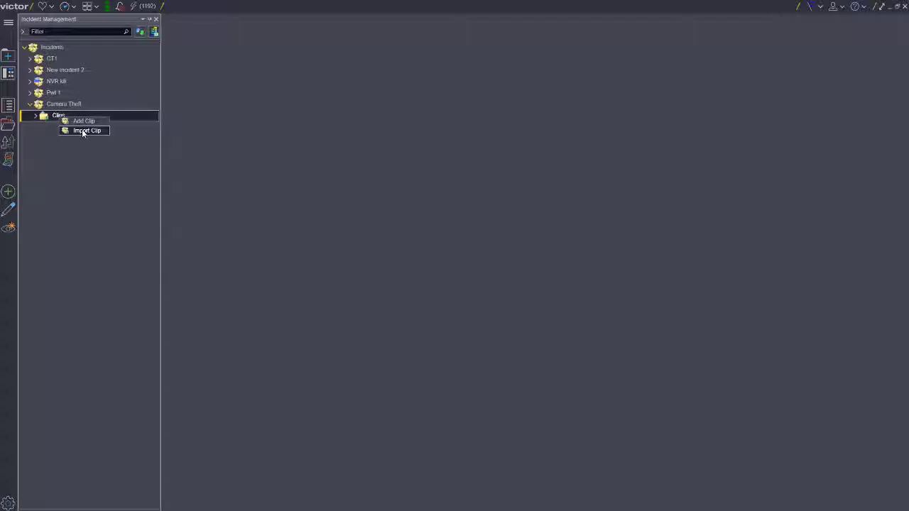
{"action": "left_click", "coordinate": [85, 131]}
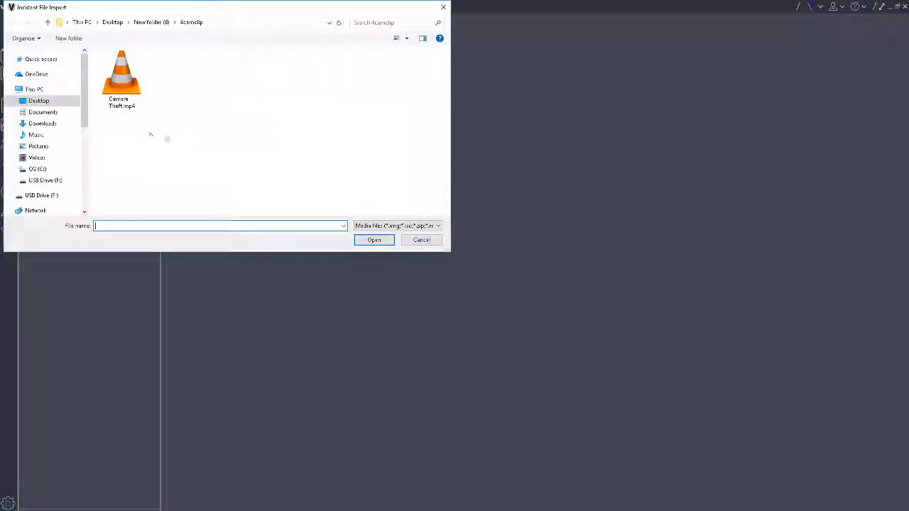
{"action": "double_click", "coordinate": [129, 86]}
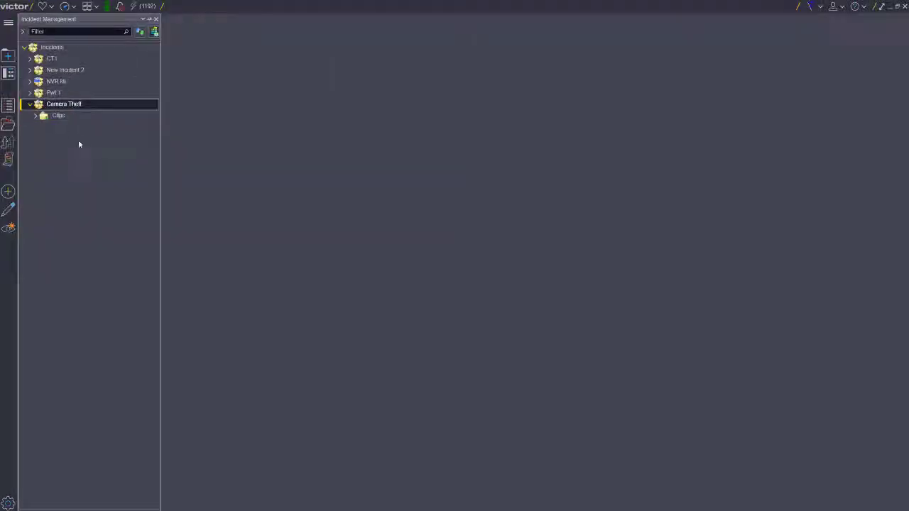
- Expand the Clips folder of the Camera Theft incident and delete the imported Camera Theft clip
{"action": "left_click", "coordinate": [37, 116]}
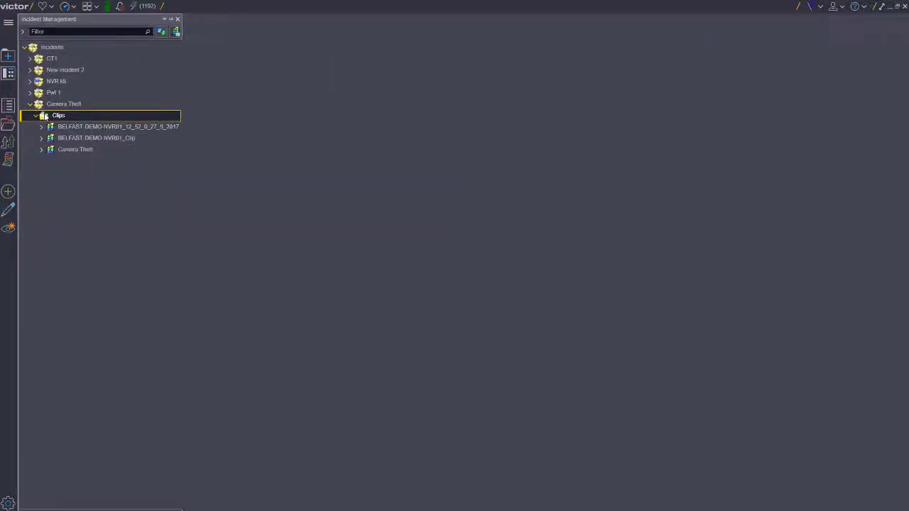
{"action": "right_click", "coordinate": [68, 150]}
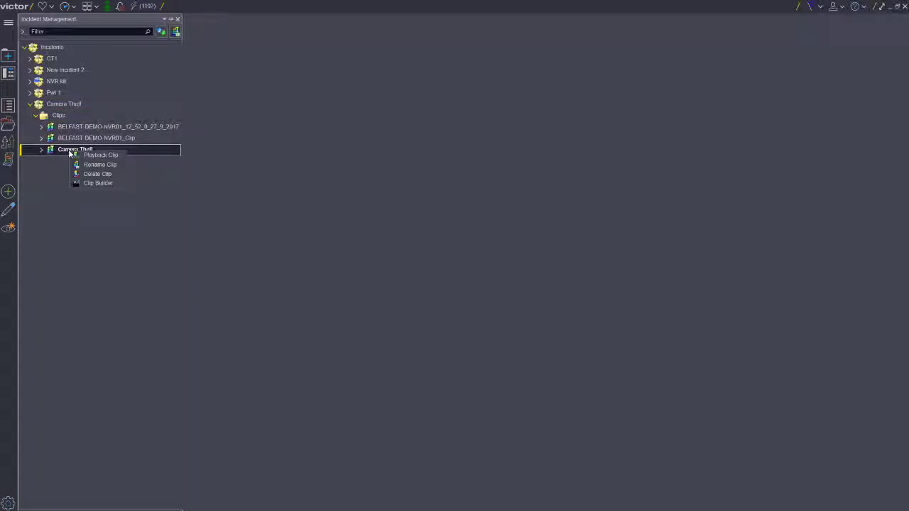
{"action": "left_click", "coordinate": [98, 173]}
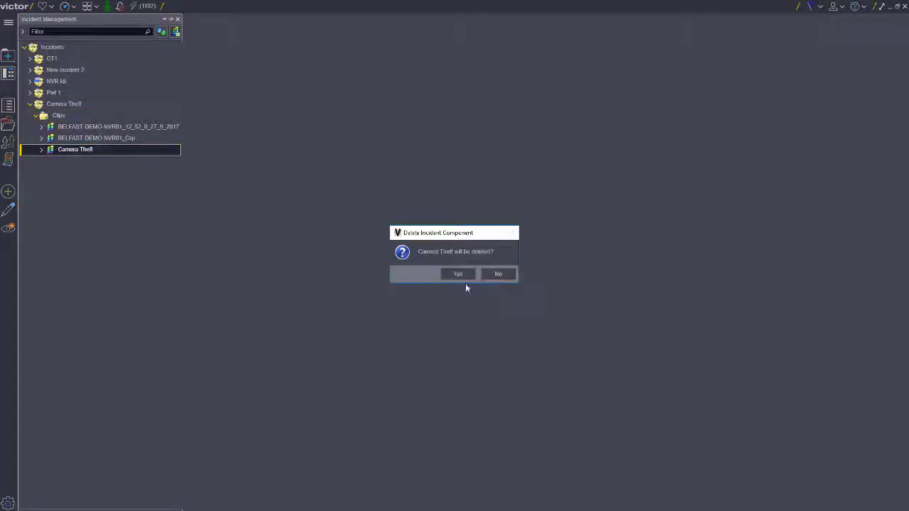
{"action": "left_click", "coordinate": [460, 274]}
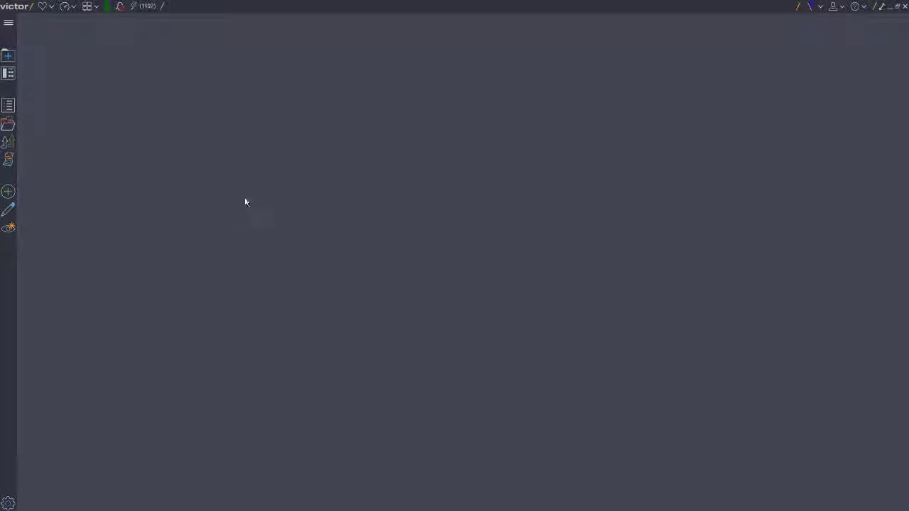
- Open Incident Management from the list of all items
{"action": "left_click", "coordinate": [10, 56]}
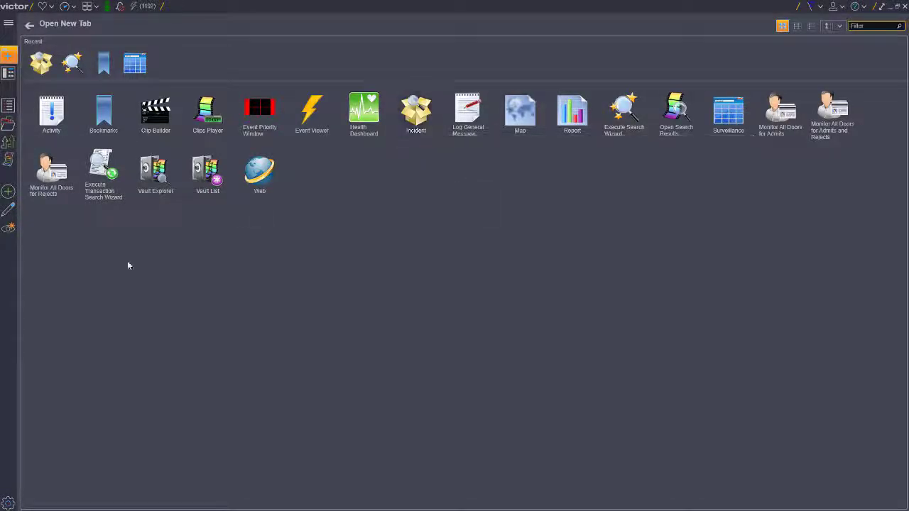
{"action": "left_click", "coordinate": [9, 228]}
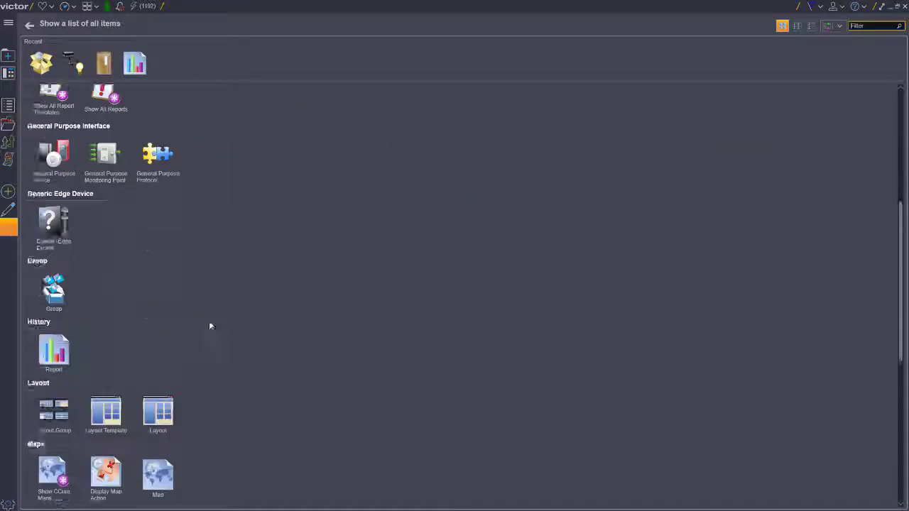
{"action": "scroll", "coordinate": [206, 327], "scroll_direction": "down", "scroll_amount": 5}
{"action": "left_click", "coordinate": [440, 454]}
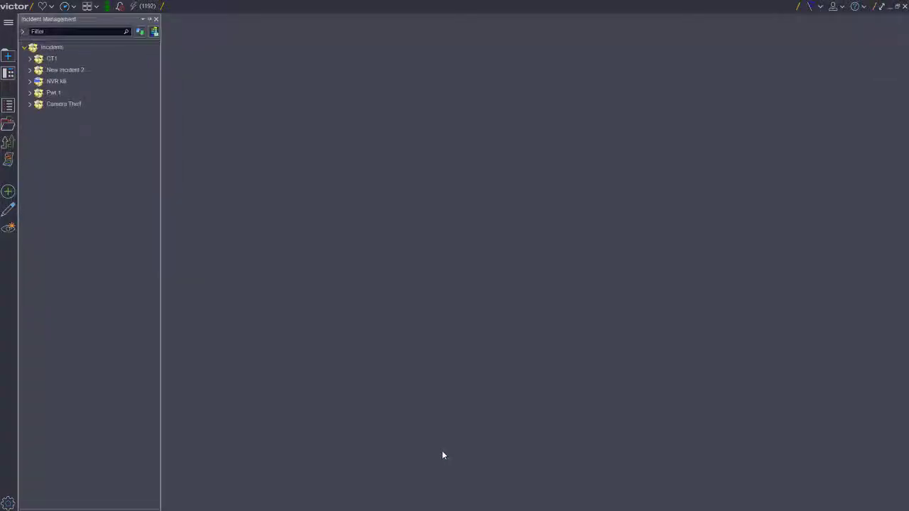
- Expand the Camera Theft incident and create a presentation for it
{"action": "left_click", "coordinate": [27, 106]}
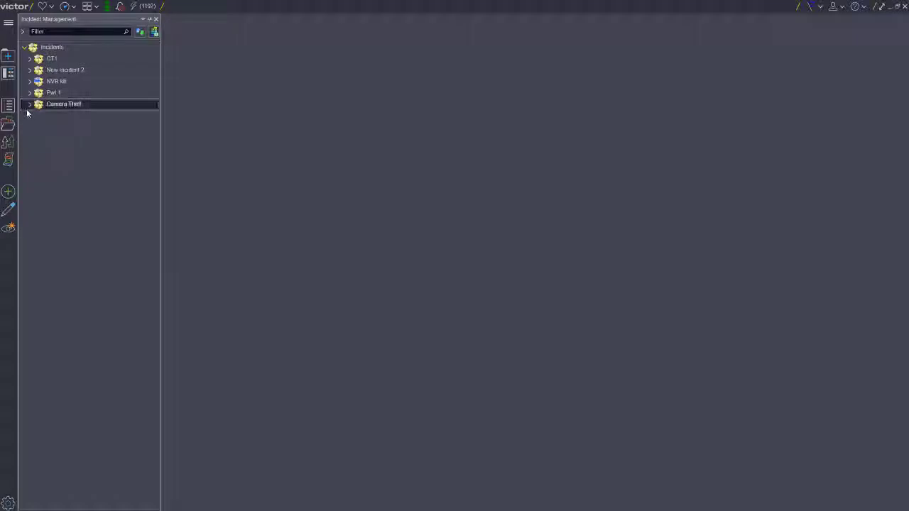
{"action": "left_click", "coordinate": [29, 105]}
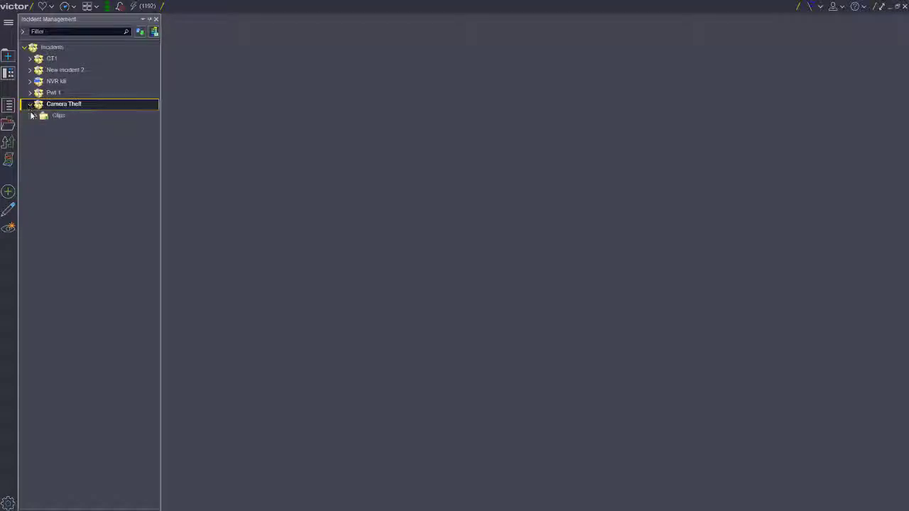
{"action": "right_click", "coordinate": [83, 104]}
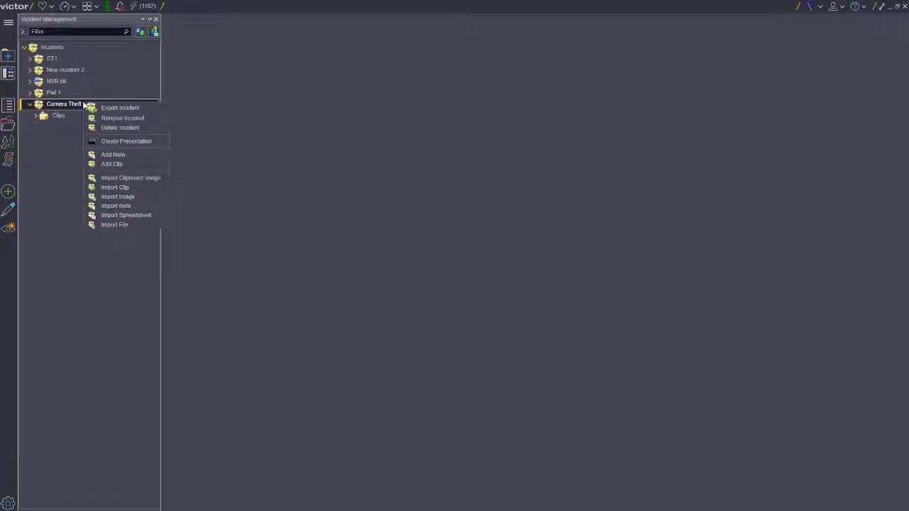
{"action": "left_click", "coordinate": [124, 142]}
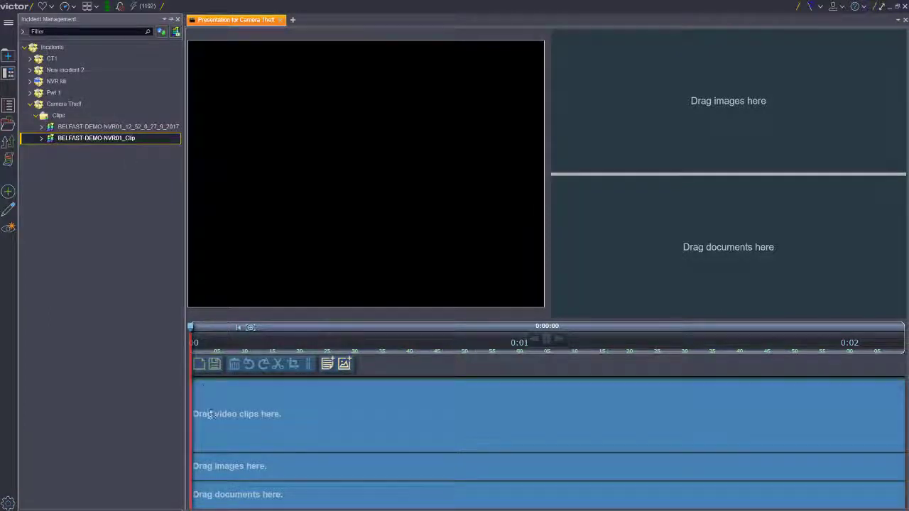
- Add BELFAST-DEMO-NVR01_Clip to the start of the presentation's video track and scrub the playhead through to 0:00:15
{"action": "mouse_move", "coordinate": [211, 413]}
{"action": "left_mouse_down"}
{"action": "mouse_move", "coordinate": [214, 421]}
{"action": "mouse_move", "coordinate": [200, 418]}
{"action": "left_mouse_up"}
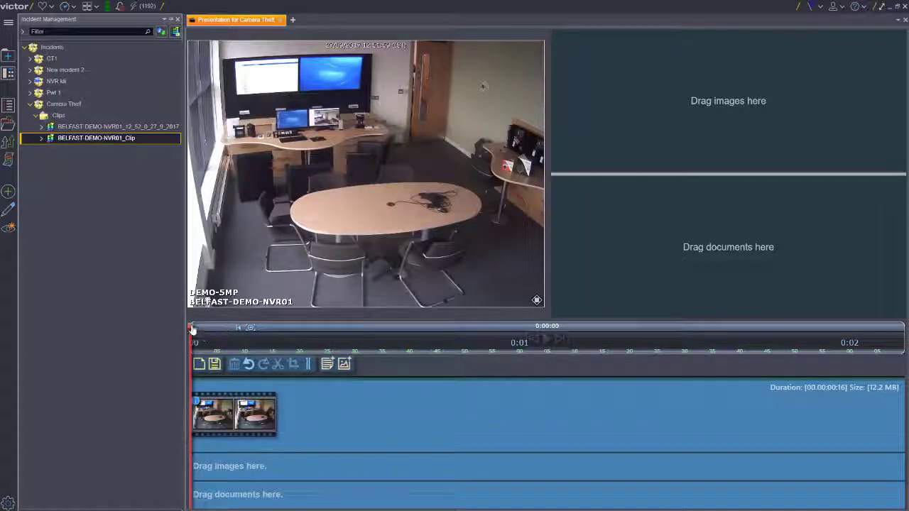
{"action": "left_click_drag", "start_coordinate": [191, 329], "coordinate": [217, 331]}
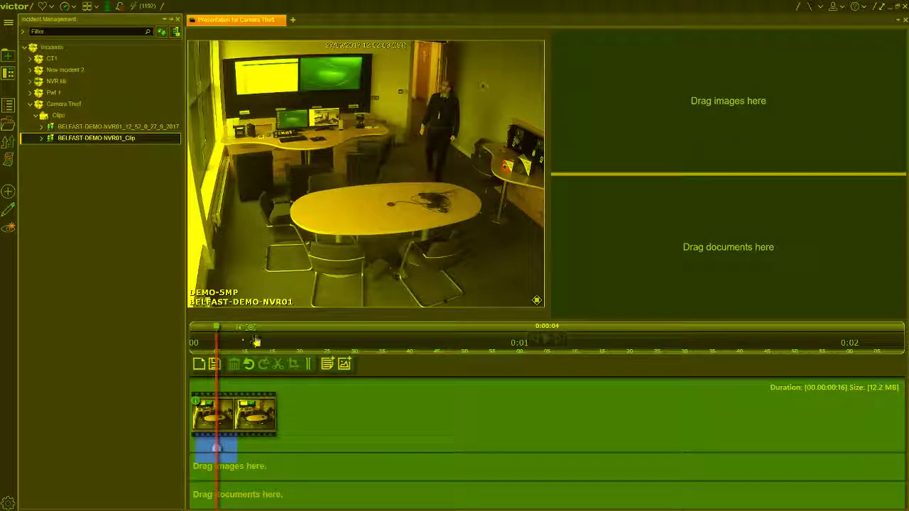
{"action": "left_click_drag", "start_coordinate": [217, 329], "coordinate": [275, 328]}
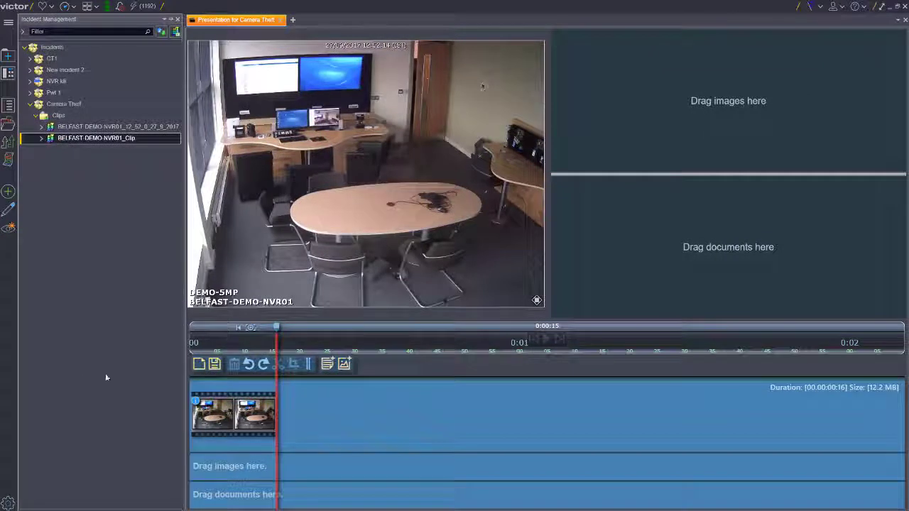
- Split the clip on the video track at 0:00:12 and undo the split
{"action": "mouse_move", "coordinate": [276, 331]}
{"action": "left_mouse_down"}
{"action": "mouse_move", "coordinate": [248, 331]}
{"action": "mouse_move", "coordinate": [259, 332]}
{"action": "left_mouse_up"}
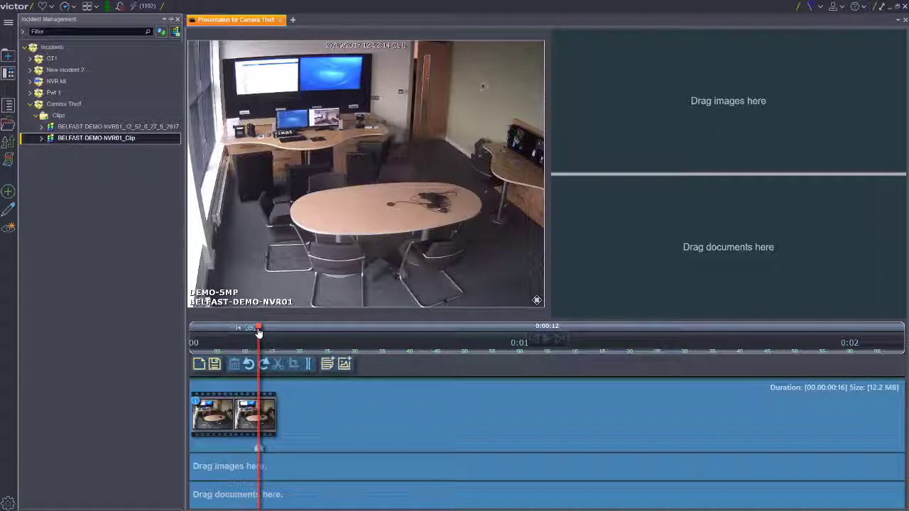
{"action": "left_click", "coordinate": [307, 363]}
{"action": "left_click_drag", "start_coordinate": [258, 332], "coordinate": [276, 331]}
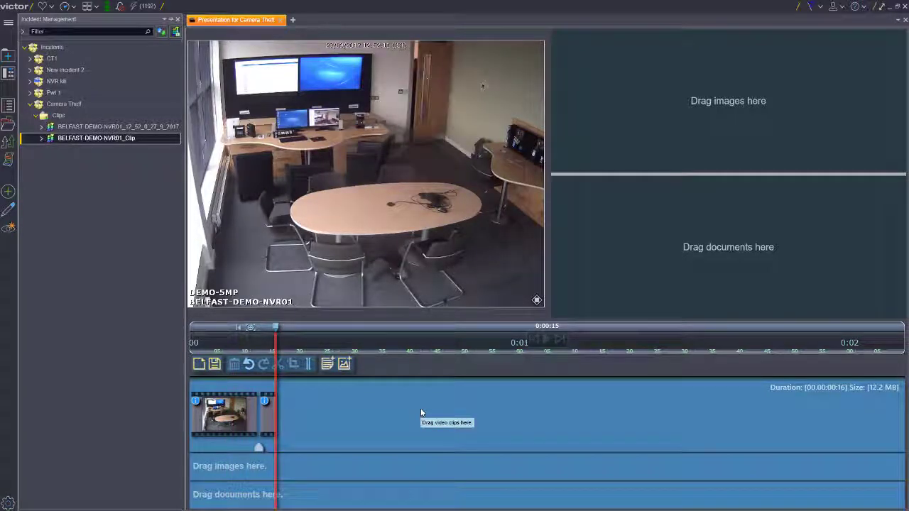
{"action": "left_click", "coordinate": [248, 366]}
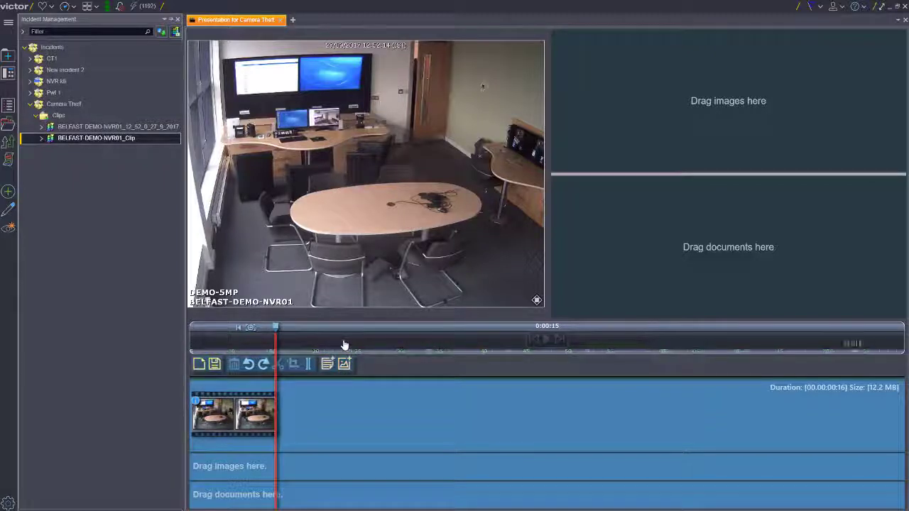
{"action": "scroll", "coordinate": [343, 346], "scroll_direction": "up", "scroll_amount": 2}
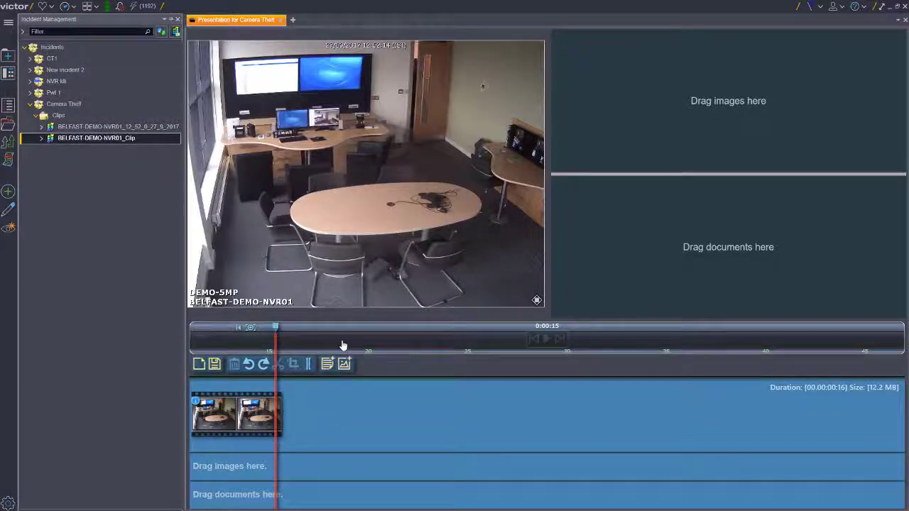
{"action": "scroll", "coordinate": [343, 346], "scroll_direction": "down", "scroll_amount": 2}
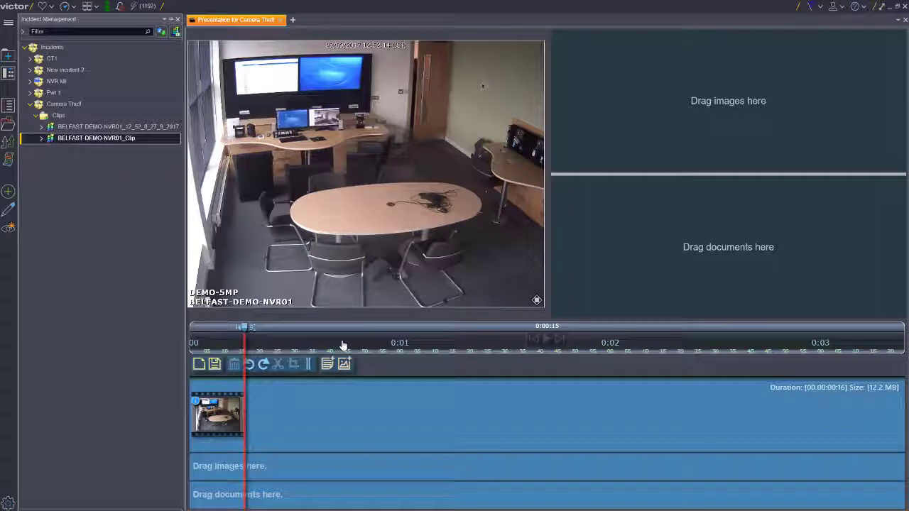
{"action": "scroll", "coordinate": [343, 346], "scroll_direction": "down", "scroll_amount": 1}
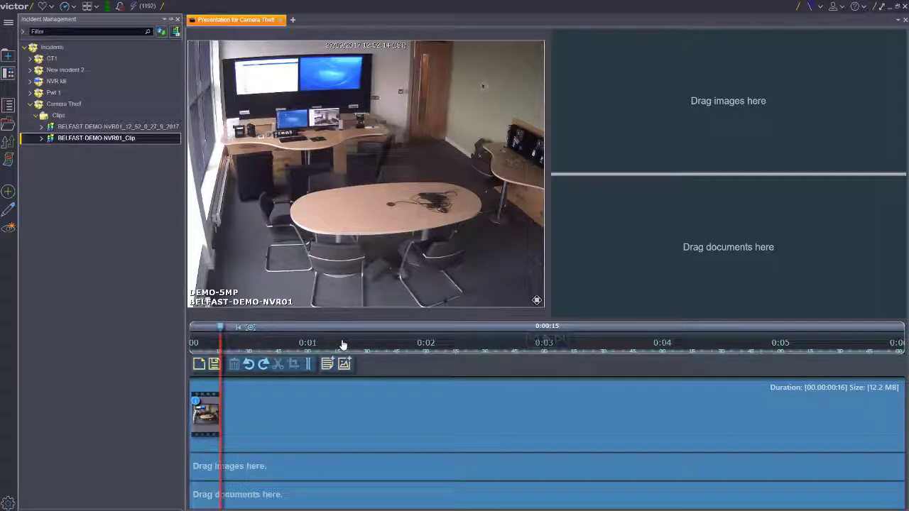
{"action": "scroll", "coordinate": [342, 345], "scroll_direction": "up", "scroll_amount": 3}
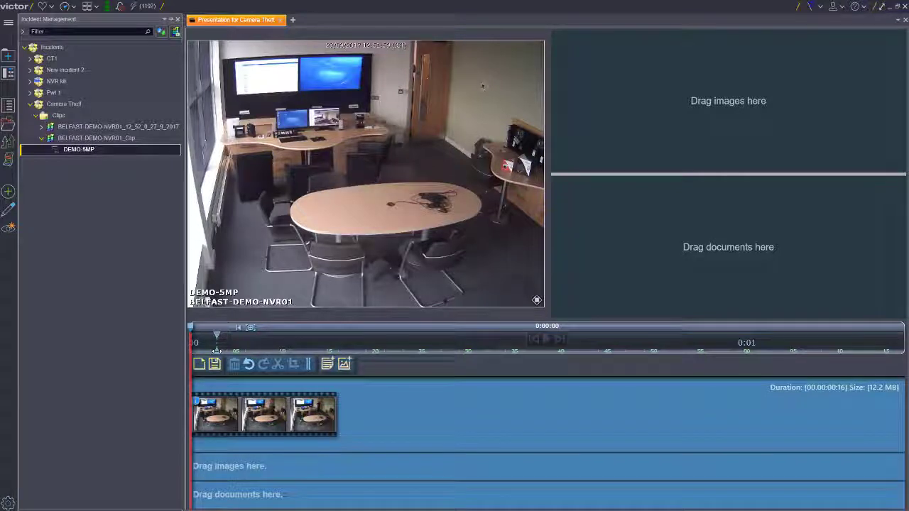
- Add four more copies of the DEMO-5MP clip to the end of the presentation's video track
{"action": "left_click_drag", "start_coordinate": [77, 153], "coordinate": [892, 416]}
{"action": "left_click_drag", "start_coordinate": [508, 424], "coordinate": [508, 424]}
{"action": "left_click_drag", "start_coordinate": [106, 151], "coordinate": [667, 416]}
{"action": "left_click_drag", "start_coordinate": [133, 153], "coordinate": [809, 407]}
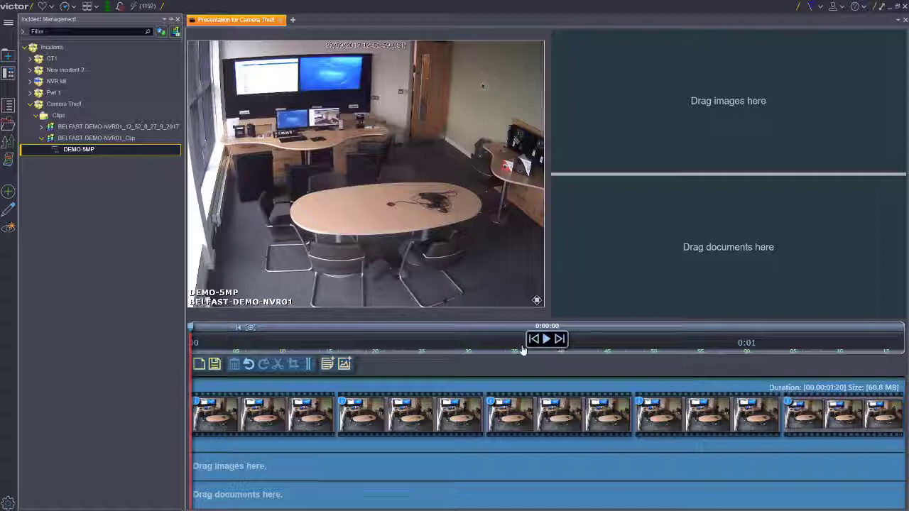
- Zoom the presentation timeline to the range from 0:00:35 to 0:01:15
{"action": "left_click_drag", "start_coordinate": [514, 349], "coordinate": [884, 345]}
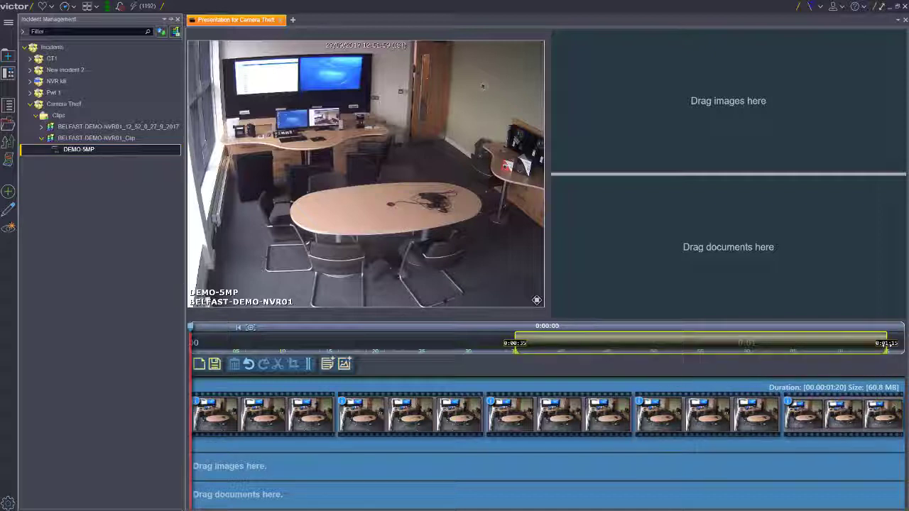
{"action": "left_click_drag", "start_coordinate": [887, 345], "coordinate": [887, 346]}
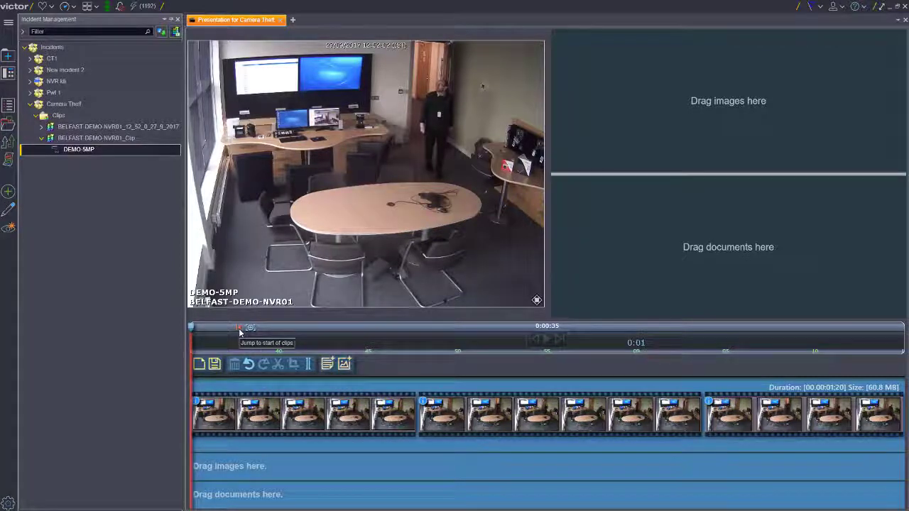
- Jump back to the start of the clips and play the presentation until 0:00:04
{"action": "left_click", "coordinate": [239, 331]}
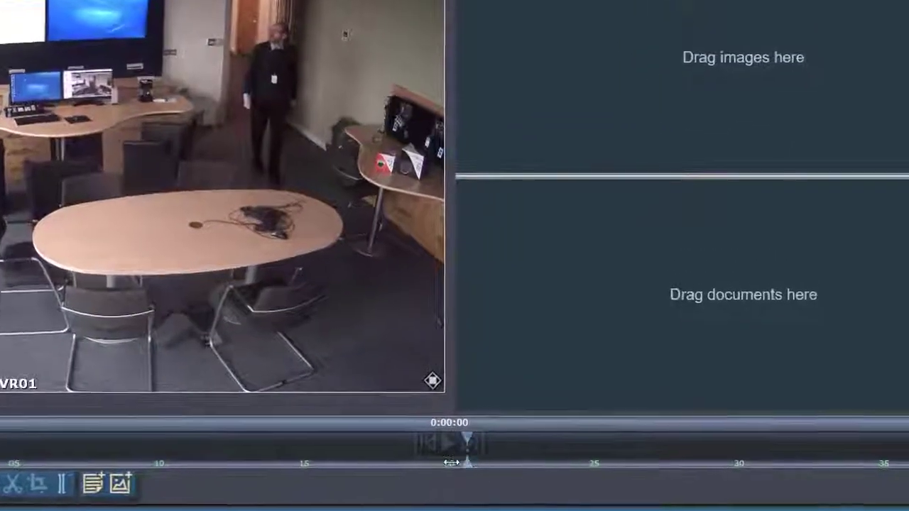
{"action": "left_click", "coordinate": [447, 448]}
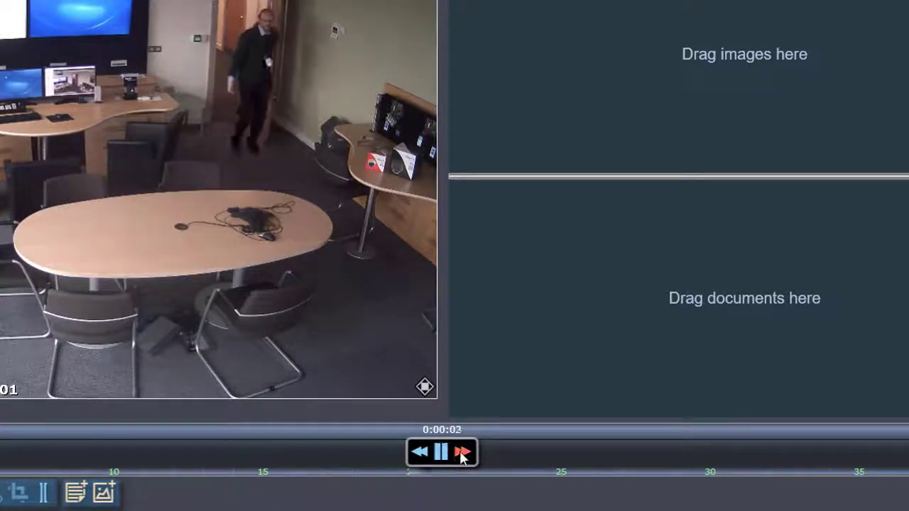
{"action": "left_click", "coordinate": [441, 452]}
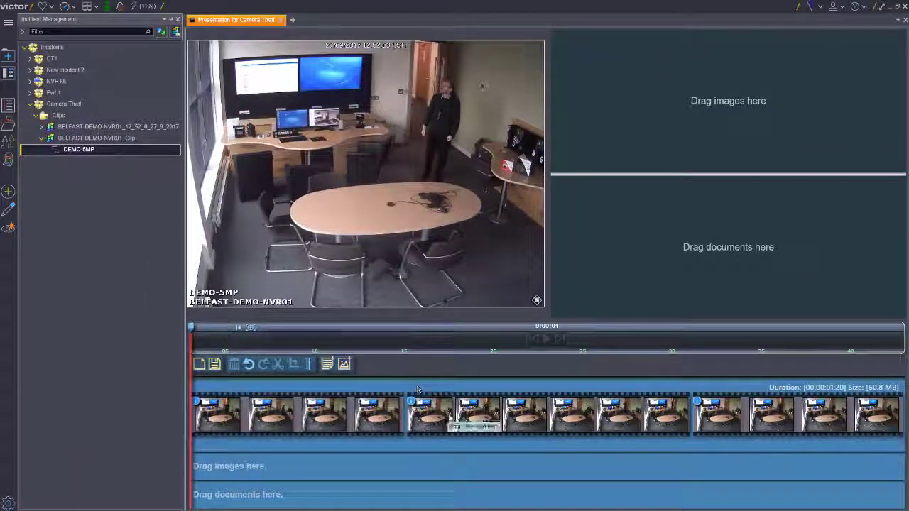
- Delete the four duplicate DEMO-5MP clips from the video track, keeping only the first one
{"action": "left_click", "coordinate": [430, 408]}
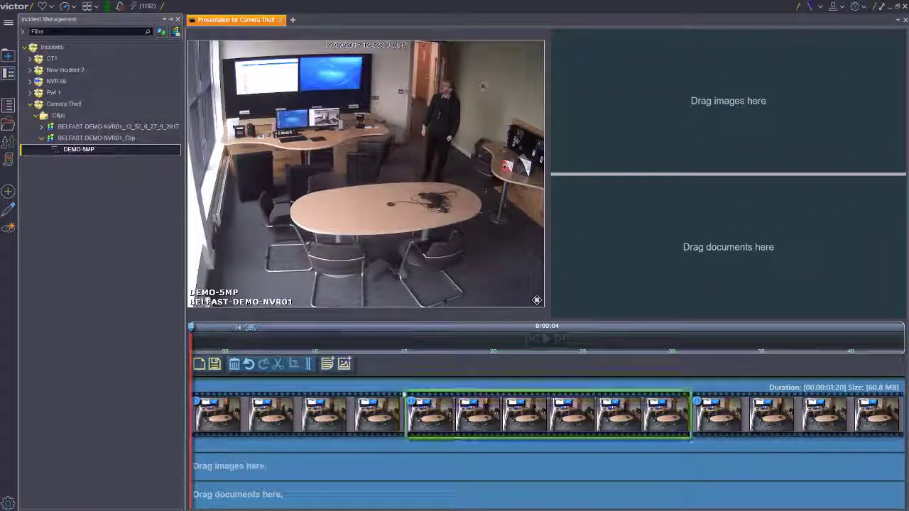
{"action": "key", "text": "Delete"}
{"action": "left_click", "coordinate": [446, 422]}
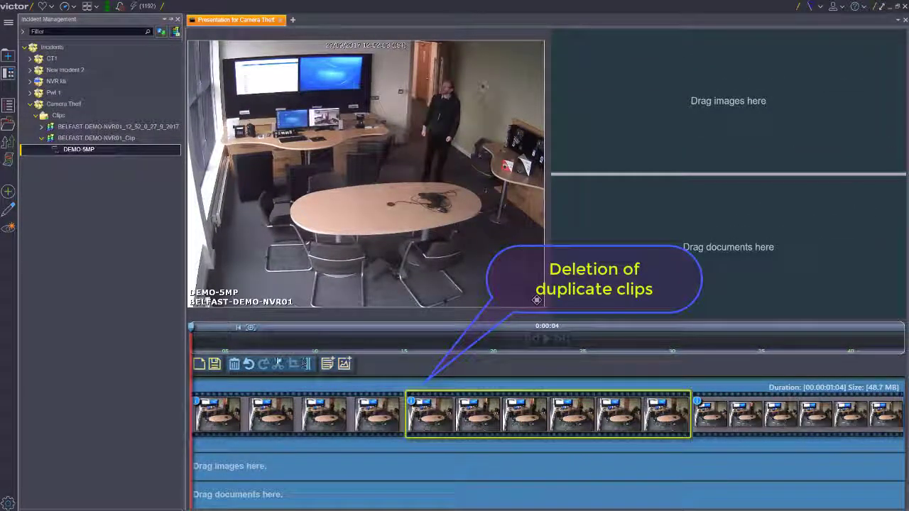
{"action": "left_click", "coordinate": [235, 364]}
{"action": "left_click", "coordinate": [438, 417]}
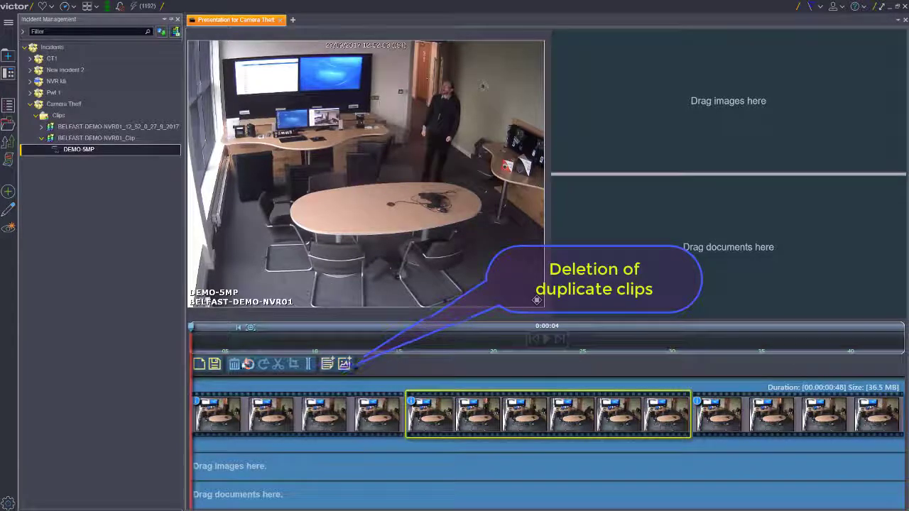
{"action": "key", "text": "Delete"}
{"action": "left_click", "coordinate": [238, 364]}
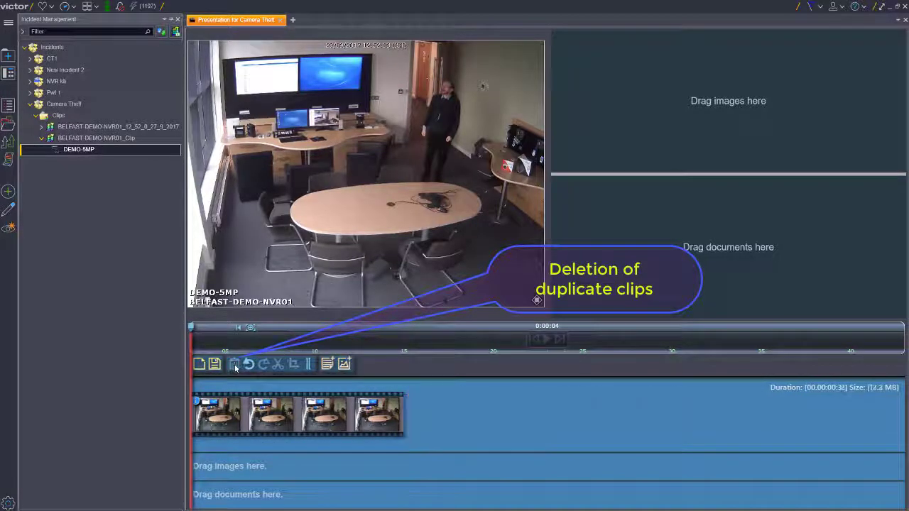
{"action": "left_click", "coordinate": [42, 127]}
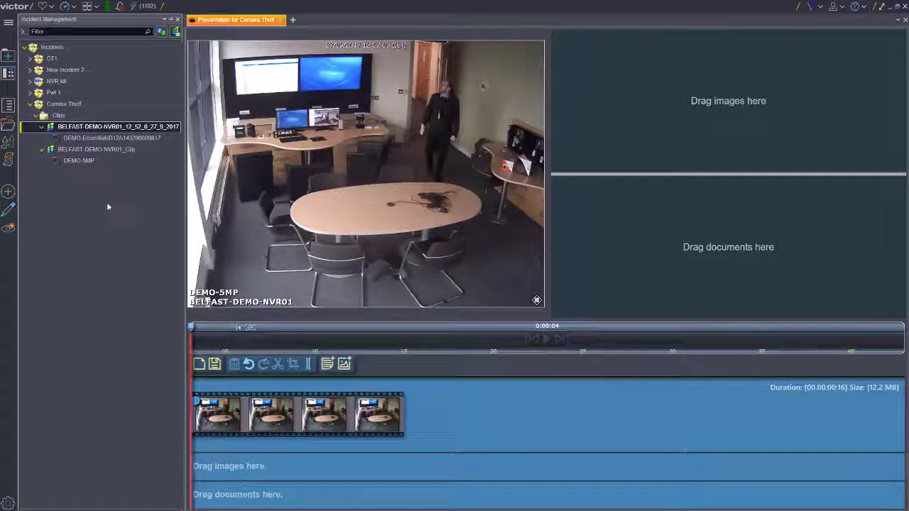
{"action": "left_click_drag", "start_coordinate": [108, 138], "coordinate": [421, 405]}
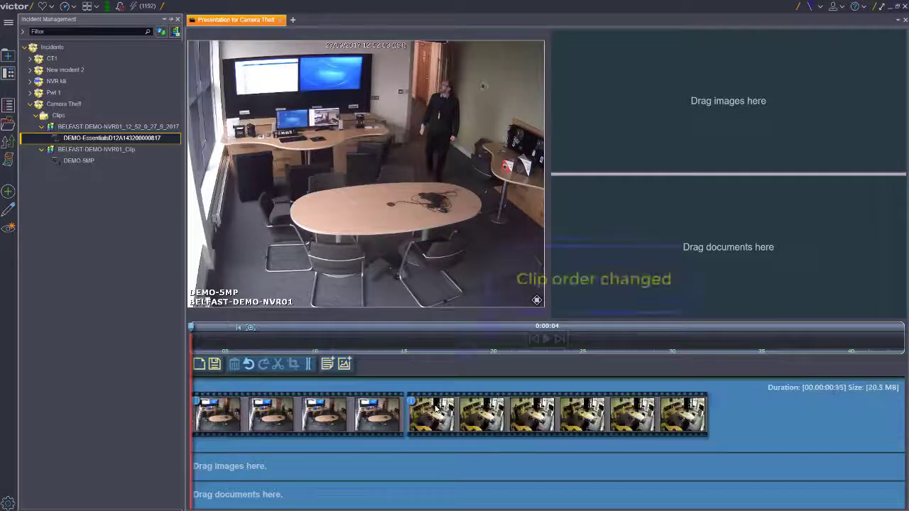
{"action": "left_click_drag", "start_coordinate": [296, 422], "coordinate": [792, 423]}
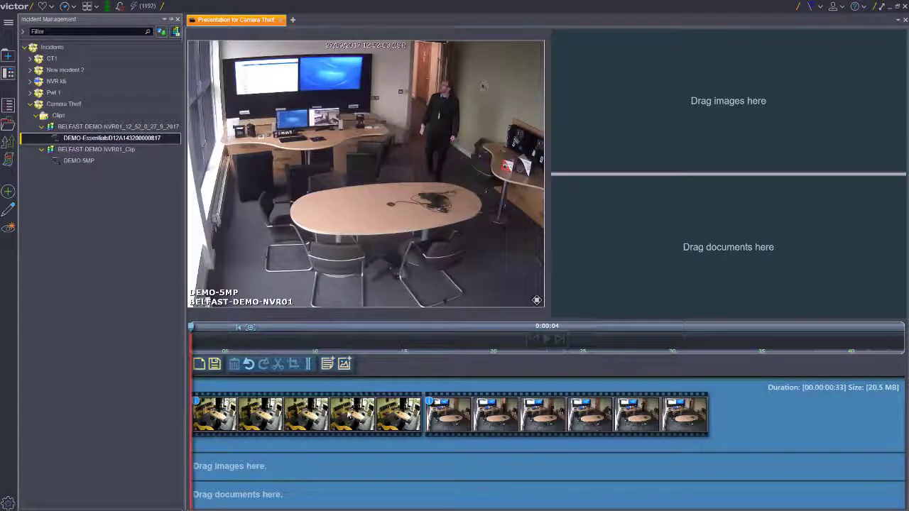
{"action": "left_click_drag", "start_coordinate": [355, 415], "coordinate": [781, 418]}
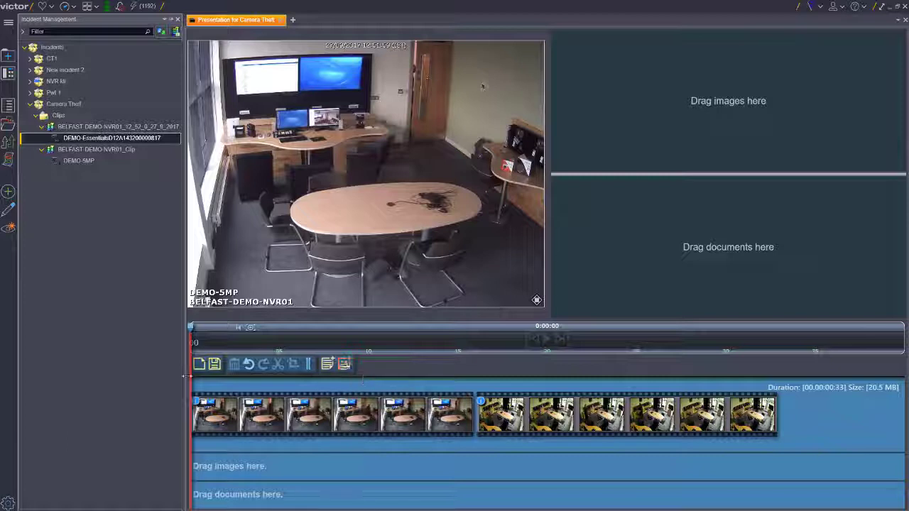
- Play the DEMO-5MP clip up to 0:00:03 and digitally zoom in on the face of the man at the door
{"action": "left_click_drag", "start_coordinate": [198, 330], "coordinate": [206, 328]}
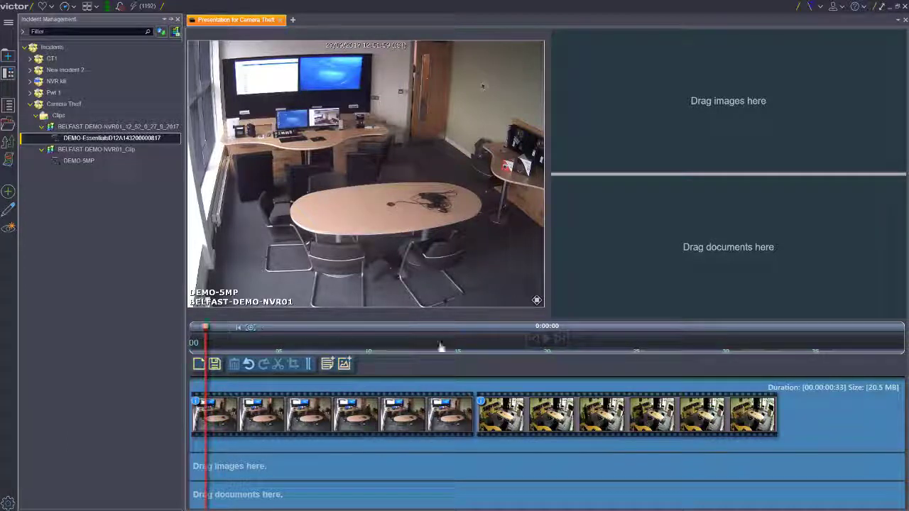
{"action": "left_click", "coordinate": [545, 340]}
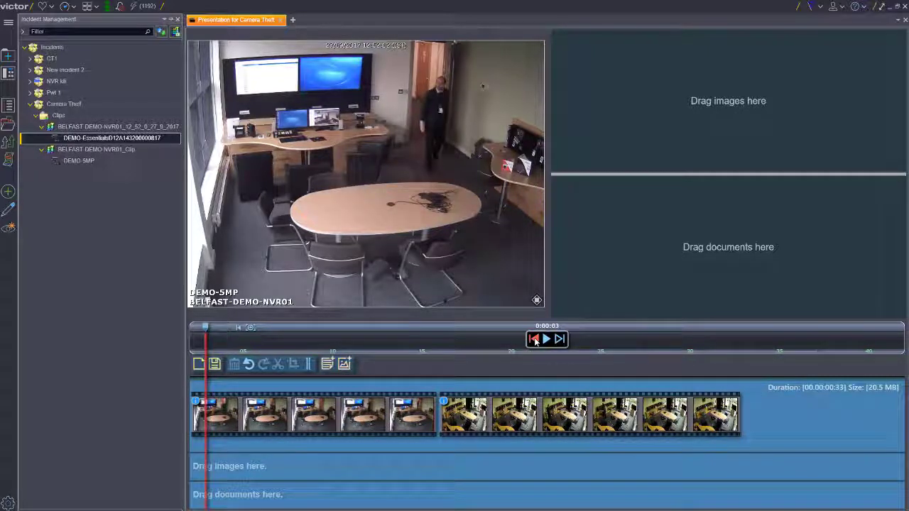
{"action": "left_click", "coordinate": [535, 299]}
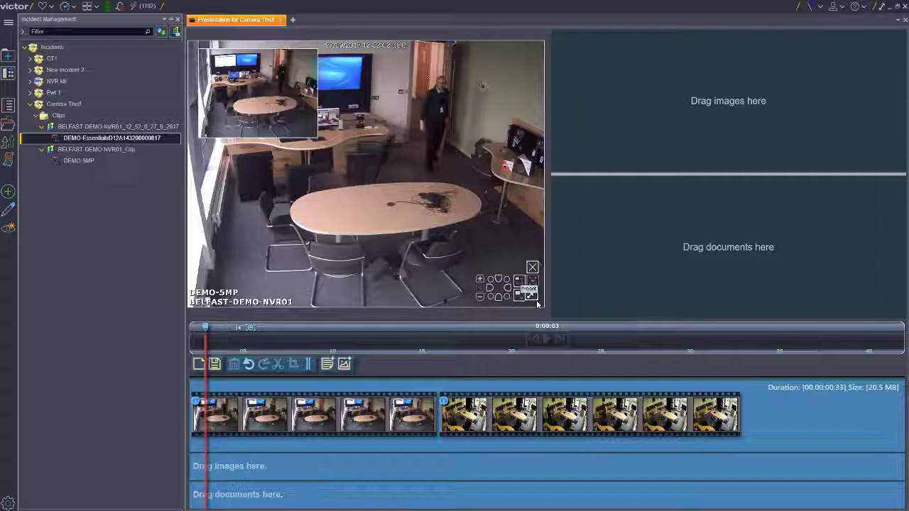
{"action": "left_click", "coordinate": [480, 279]}
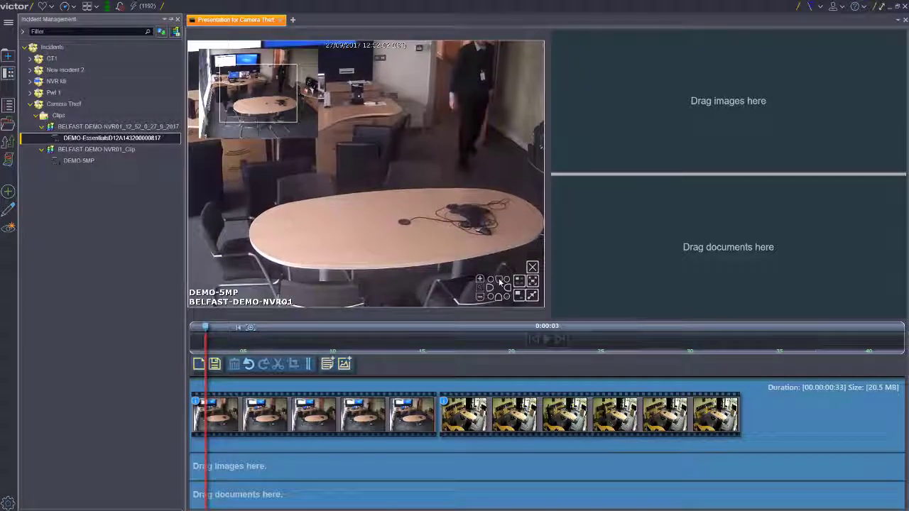
{"action": "left_click", "coordinate": [499, 281]}
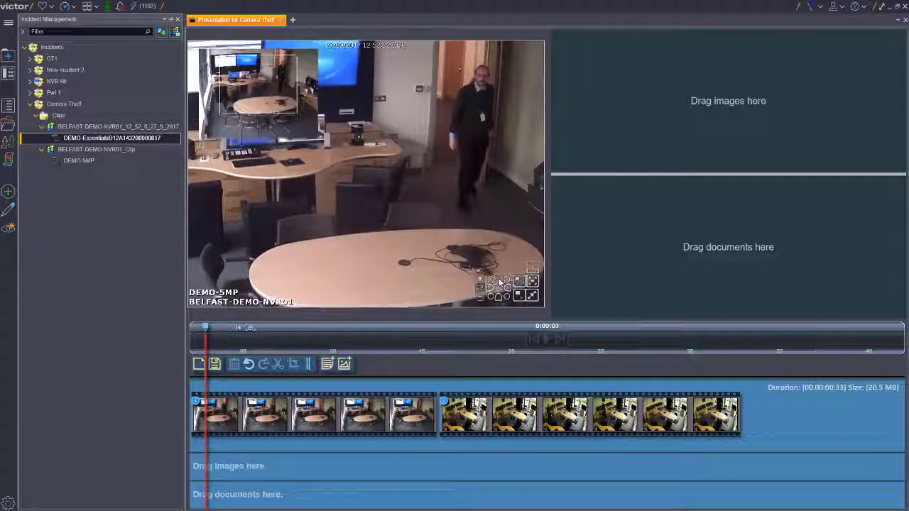
{"action": "left_click_drag", "start_coordinate": [261, 90], "coordinate": [283, 74]}
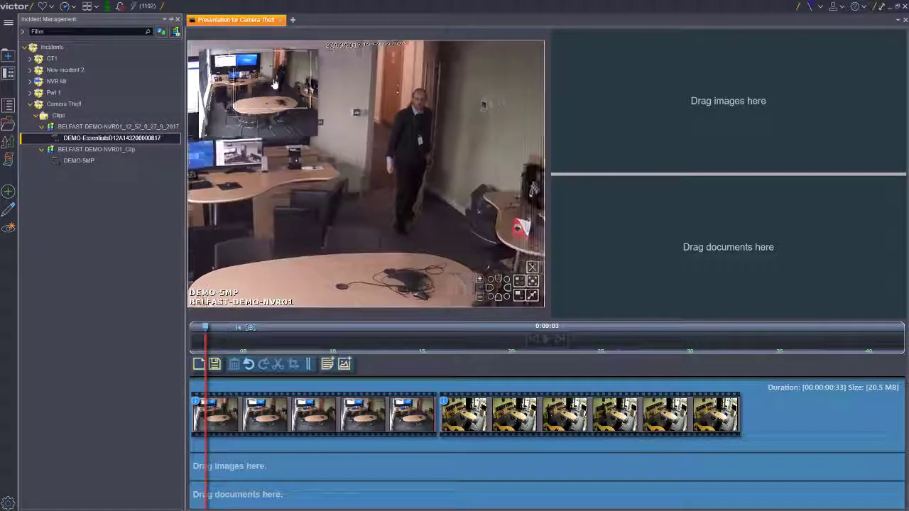
{"action": "left_click", "coordinate": [479, 279]}
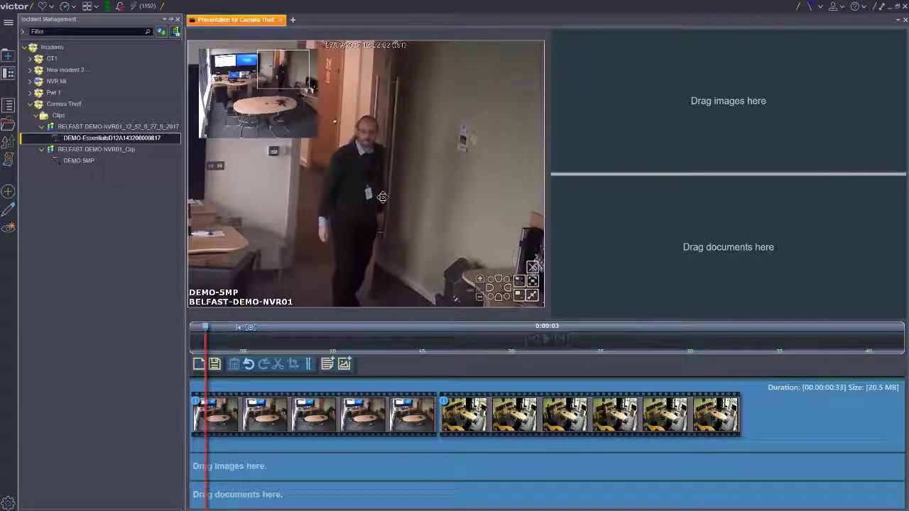
{"action": "left_click", "coordinate": [481, 279]}
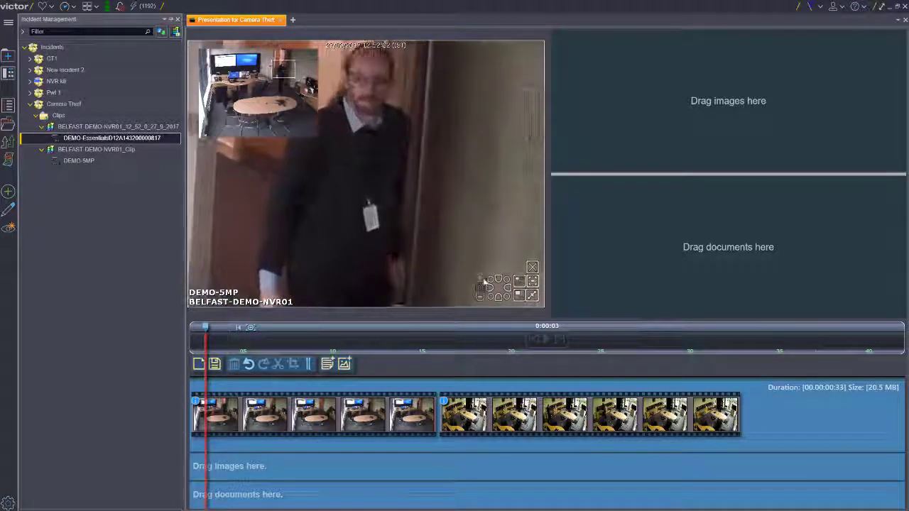
{"action": "left_click", "coordinate": [499, 280]}
{"action": "left_click", "coordinate": [481, 279]}
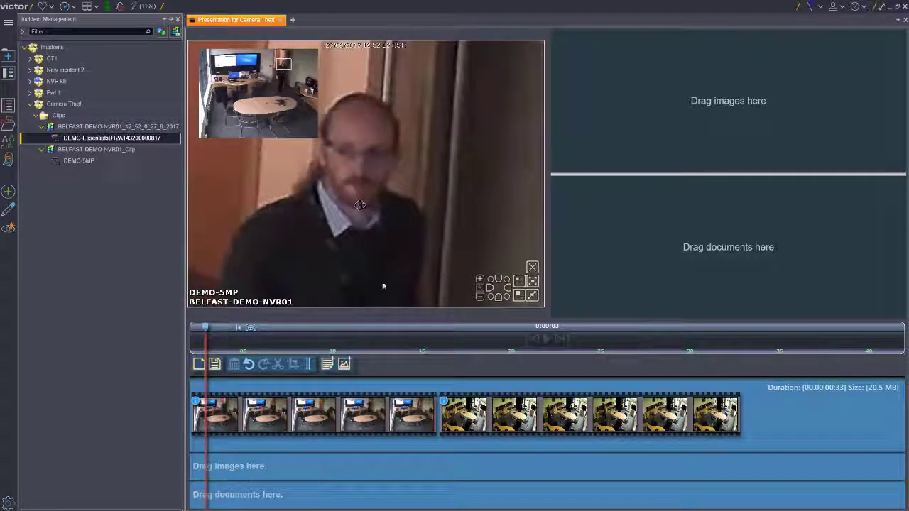
- Capture the zoomed view as an image named Suspect and open it from the incident's Images folder
{"action": "left_click", "coordinate": [342, 364]}
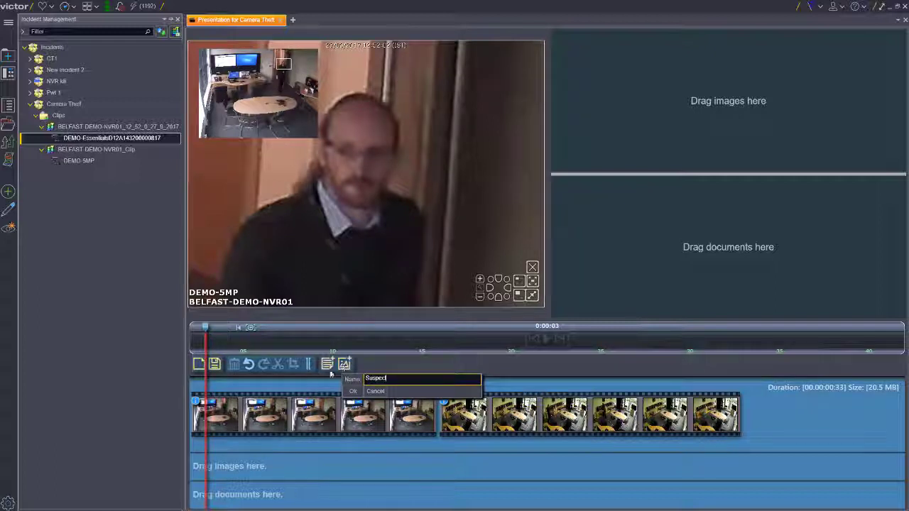
{"action": "type", "text": "Suspect"}
{"action": "left_click", "coordinate": [353, 391]}
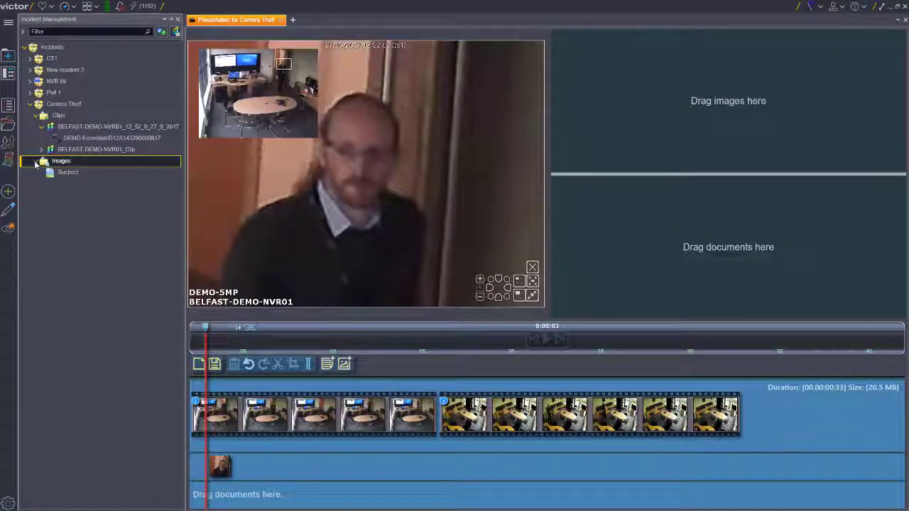
{"action": "double_click", "coordinate": [74, 174]}
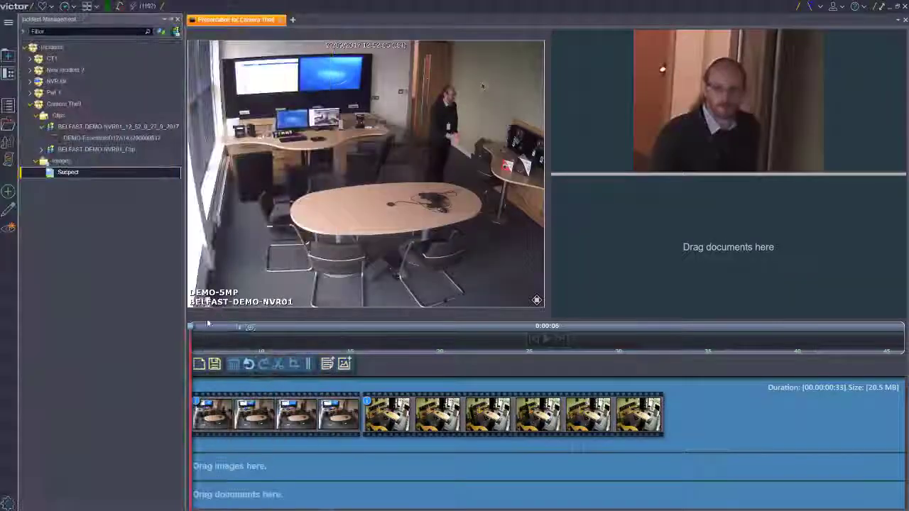
{"action": "left_click_drag", "start_coordinate": [192, 329], "coordinate": [381, 344]}
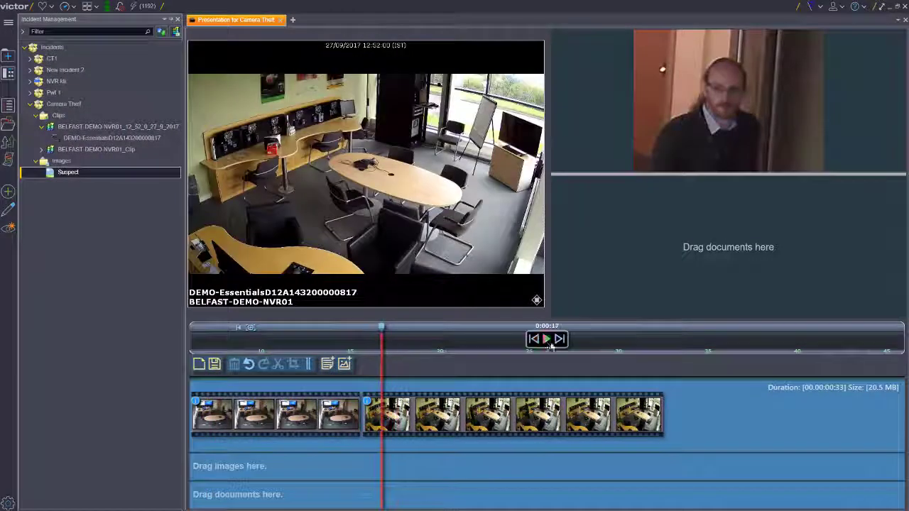
{"action": "left_click", "coordinate": [548, 343]}
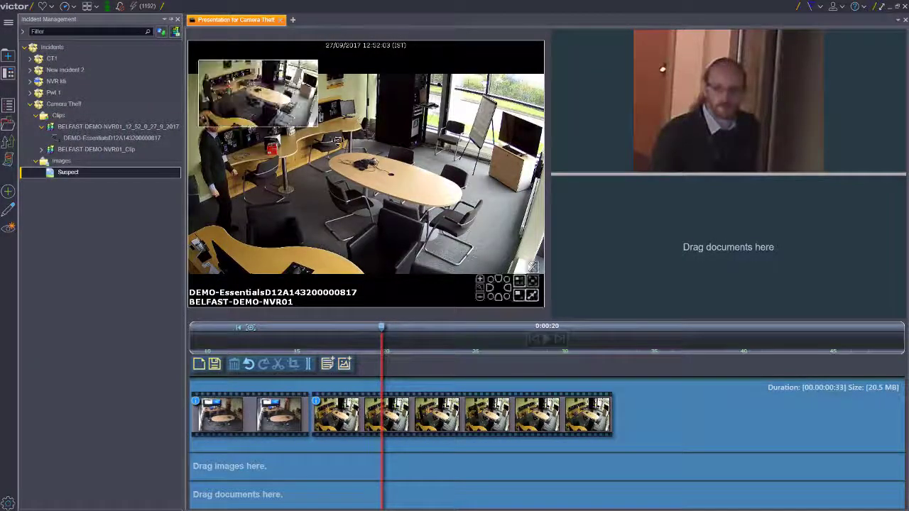
{"action": "left_click", "coordinate": [480, 279]}
{"action": "left_click", "coordinate": [480, 279]}
{"action": "left_click_drag", "start_coordinate": [258, 93], "coordinate": [208, 76]}
{"action": "left_click", "coordinate": [479, 279]}
{"action": "left_click", "coordinate": [480, 279]}
{"action": "left_click", "coordinate": [479, 279]}
- Capture the zoomed view at 0:00:20 as a second image for the presentation's image track
{"action": "left_click", "coordinate": [346, 364]}
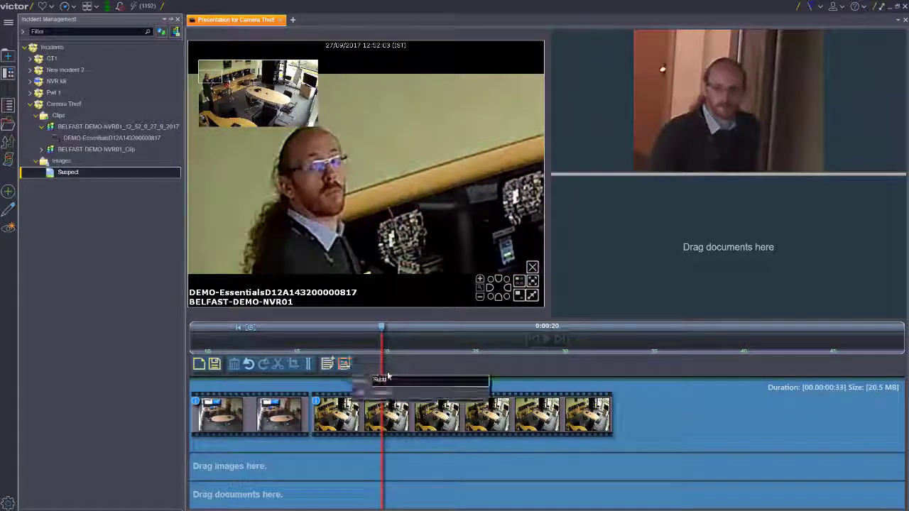
{"action": "left_click", "coordinate": [362, 391]}
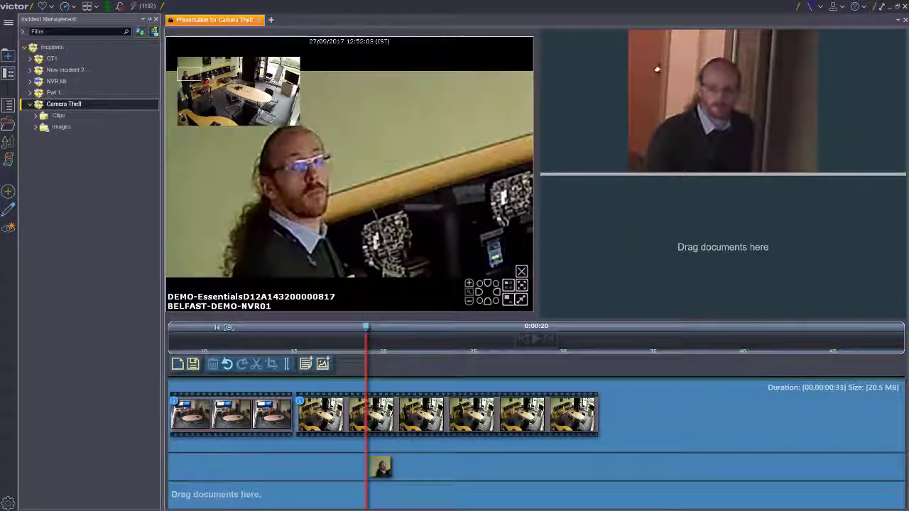
- Import the Partial 2nd Floor Map.jpg file into the Camera Theft incident's Images folder
{"action": "right_click", "coordinate": [63, 128]}
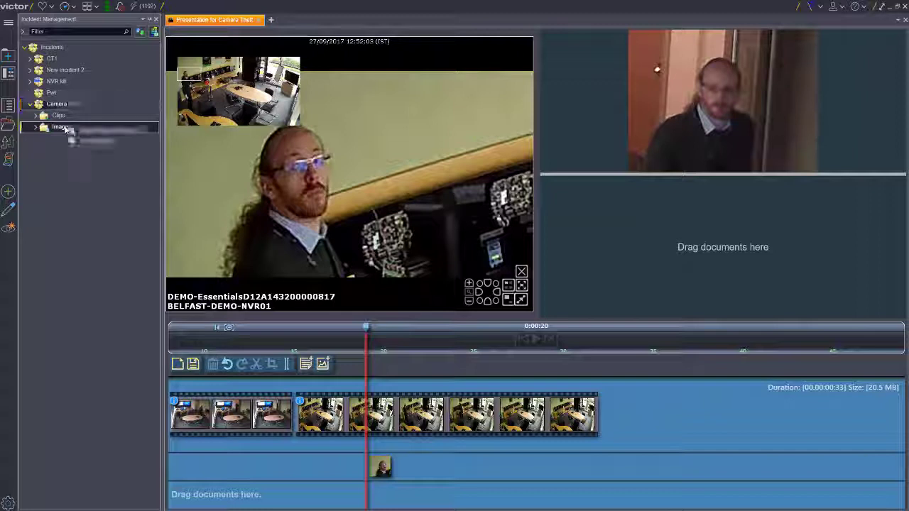
{"action": "left_click", "coordinate": [94, 142]}
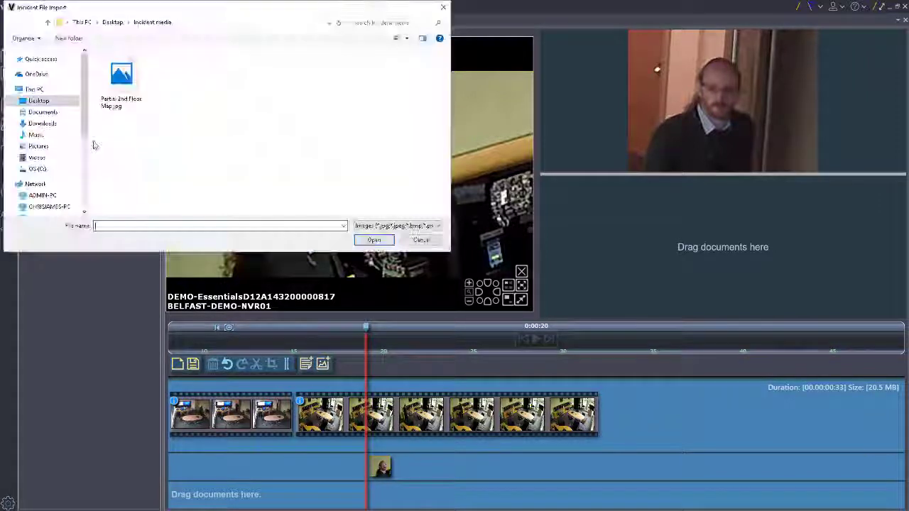
{"action": "left_click", "coordinate": [124, 106]}
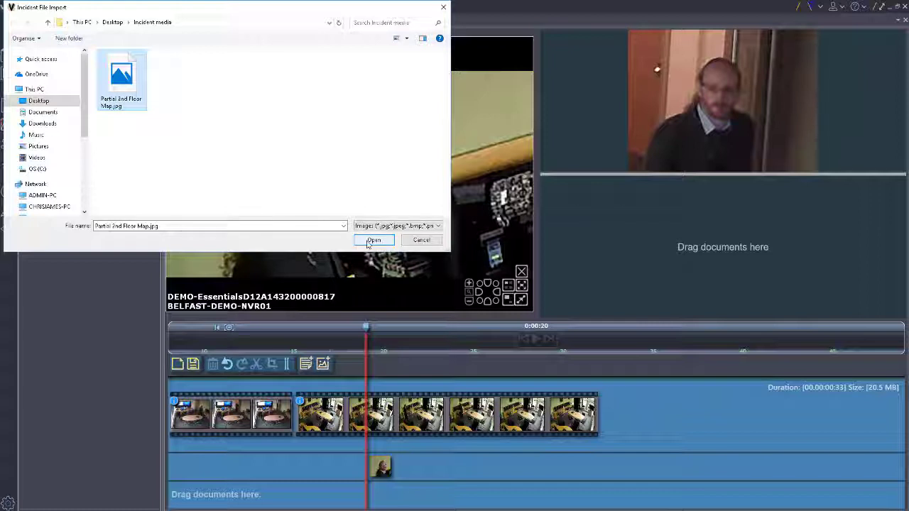
{"action": "left_click", "coordinate": [369, 242]}
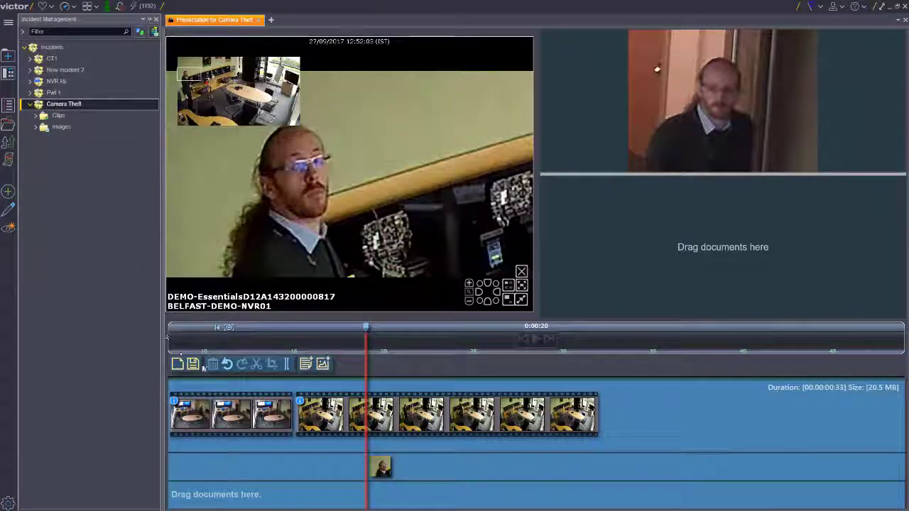
- Place the imported Partial 2nd Floor Map image on the presentation's image track at the 0:00:00 playhead position
{"action": "left_click_drag", "start_coordinate": [365, 330], "coordinate": [162, 331]}
{"action": "left_click", "coordinate": [61, 126]}
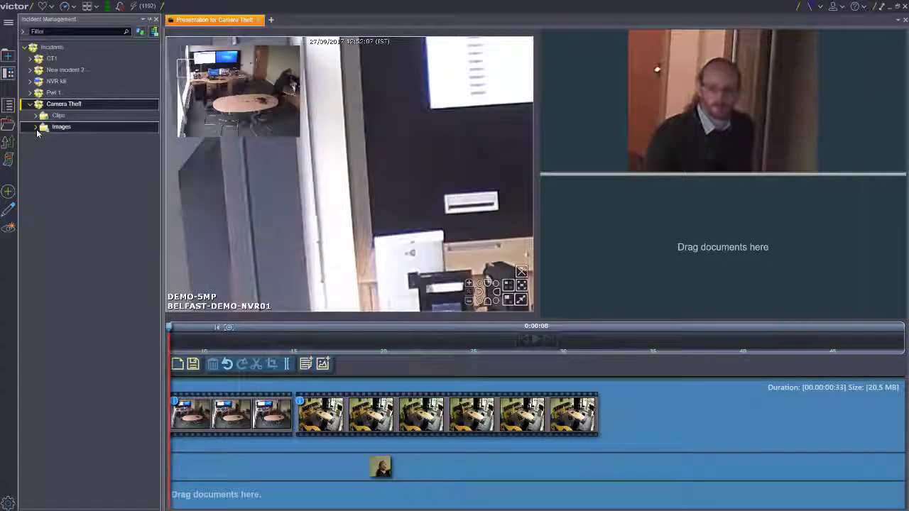
{"action": "left_click", "coordinate": [35, 126]}
{"action": "left_click_drag", "start_coordinate": [76, 163], "coordinate": [453, 365]}
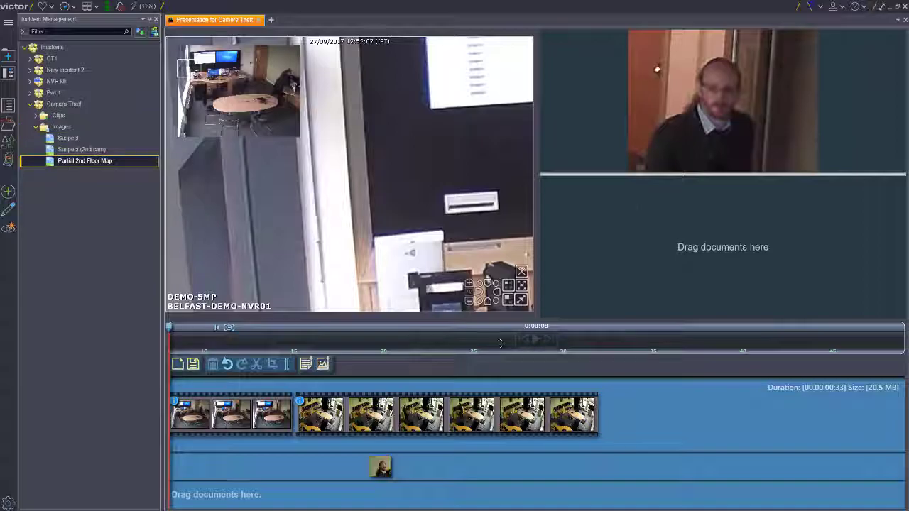
{"action": "left_click_drag", "start_coordinate": [501, 343], "coordinate": [182, 467]}
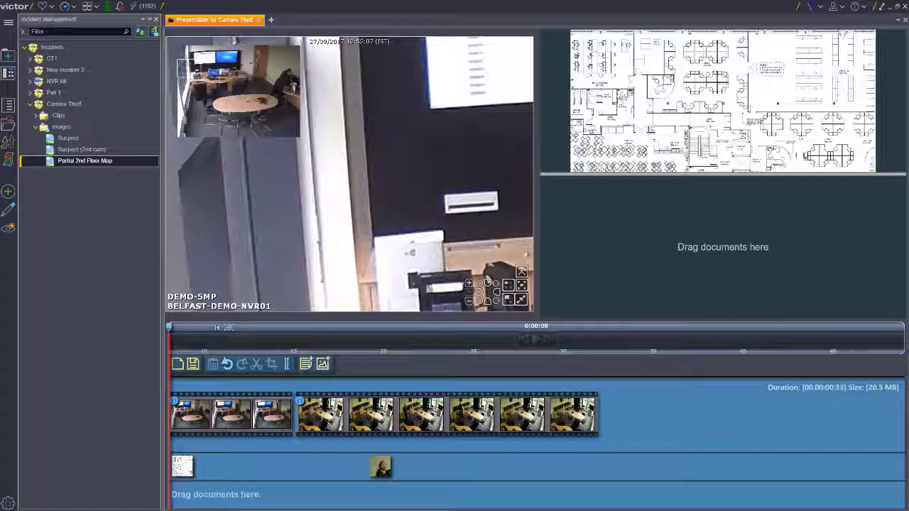
- Open the Suspect (2nd cam) image from the incident's Images folder
{"action": "right_click", "coordinate": [81, 150]}
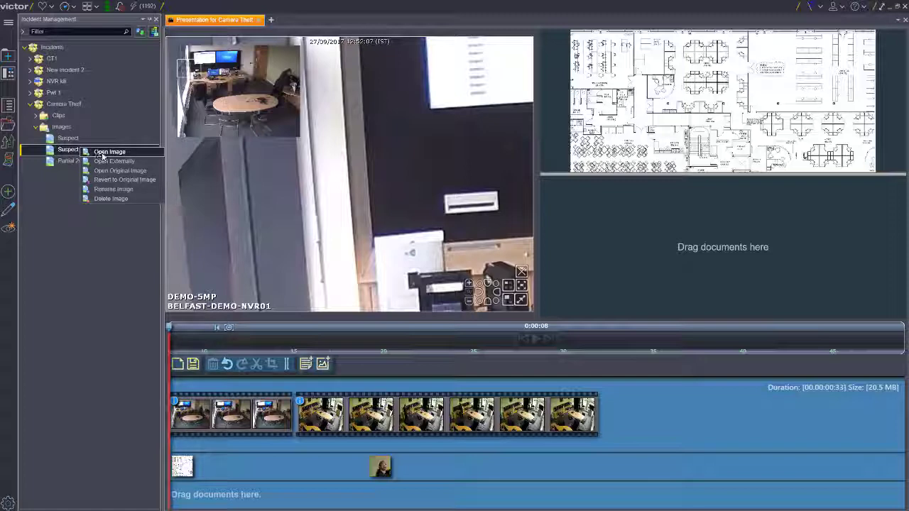
{"action": "left_click", "coordinate": [107, 152]}
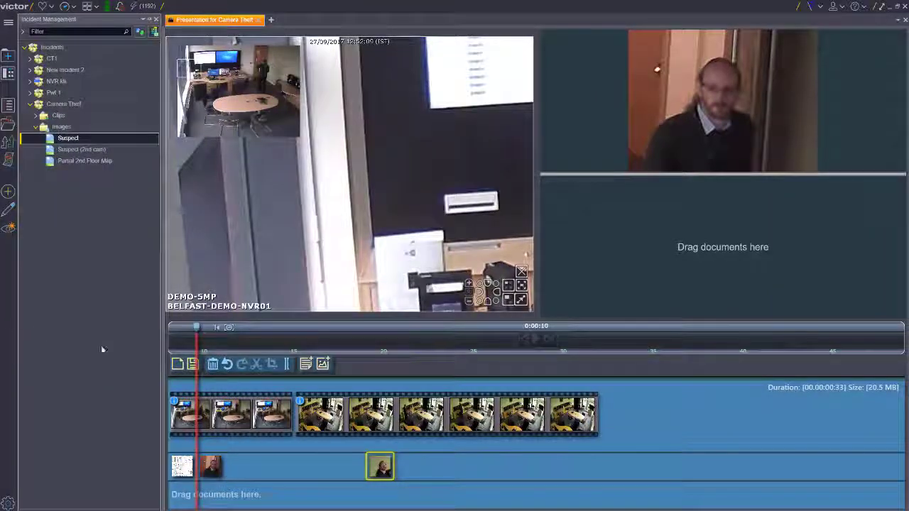
- Add a note at 0:00:16, where the second clip starts, reading "Second camera. 2nd Floor Video Storage Room." and save it
{"action": "left_click_drag", "start_coordinate": [197, 331], "coordinate": [294, 333]}
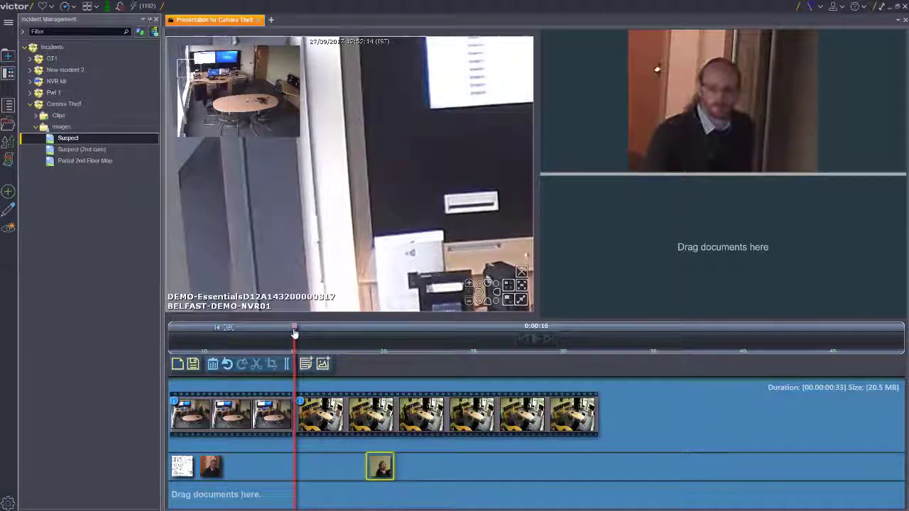
{"action": "left_click", "coordinate": [306, 365]}
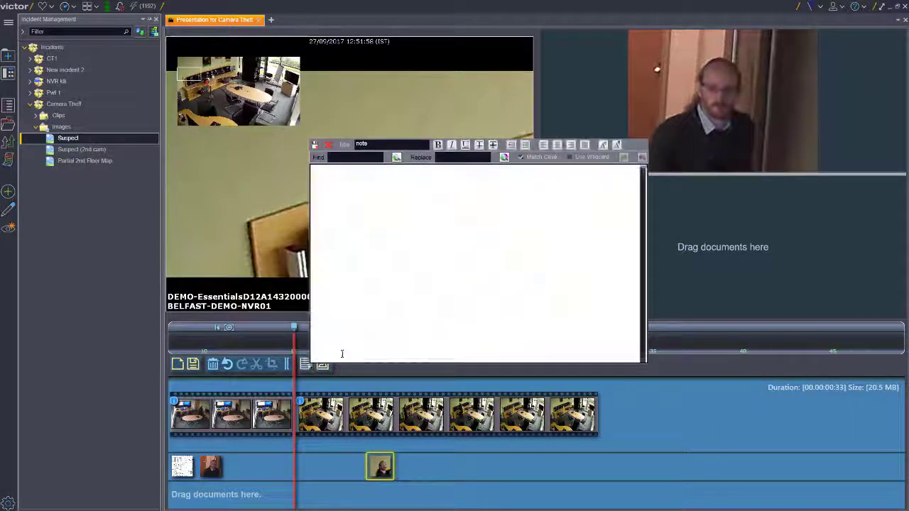
{"action": "type", "text": "Second camera. 2nd Floor Video Storage Room."}
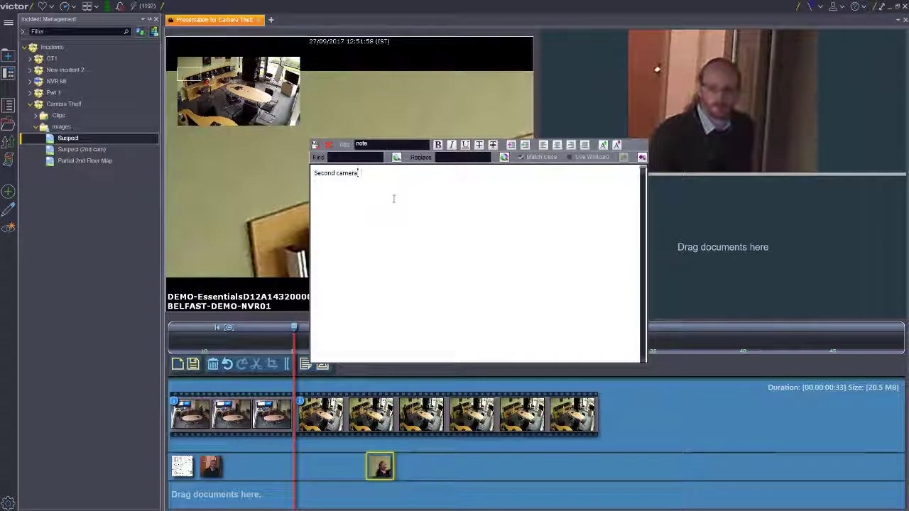
{"action": "left_click", "coordinate": [314, 145]}
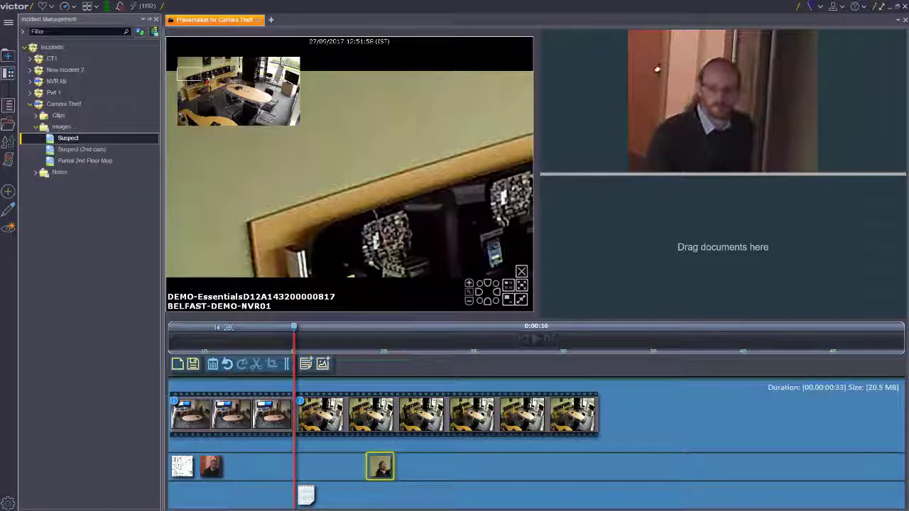
- Create and run an ad hoc report for today with the activity type Incident Activity
{"action": "left_click", "coordinate": [8, 193]}
{"action": "scroll", "coordinate": [273, 259], "scroll_direction": "down", "scroll_amount": 3}
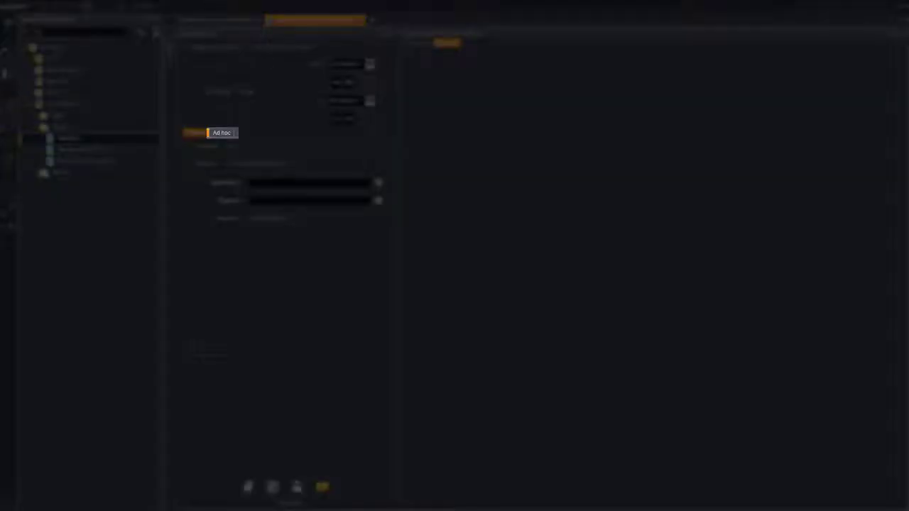
{"action": "left_click", "coordinate": [228, 134]}
{"action": "left_click", "coordinate": [376, 147]}
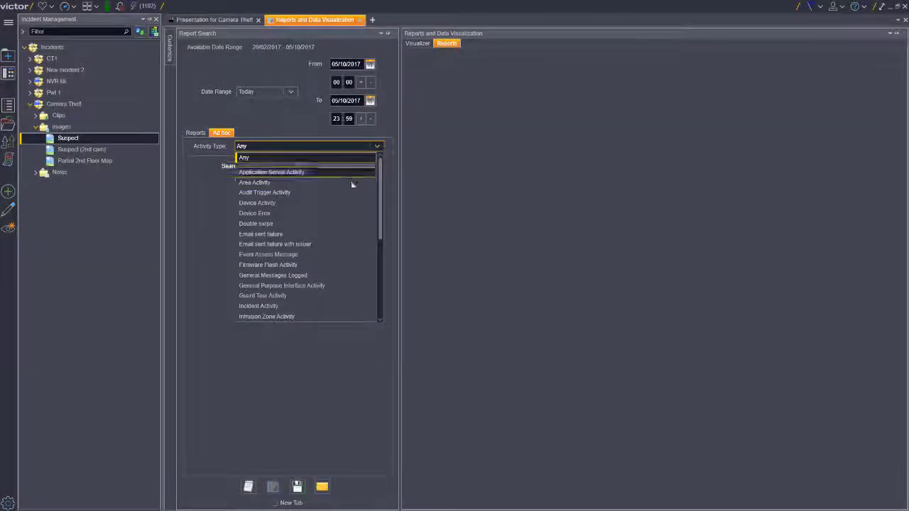
{"action": "scroll", "coordinate": [347, 186], "scroll_direction": "down", "scroll_amount": 4}
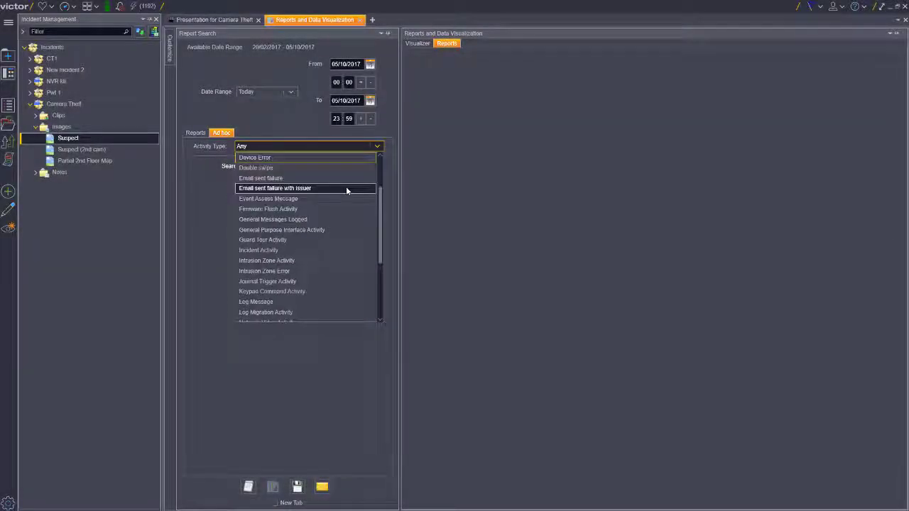
{"action": "left_click", "coordinate": [341, 188]}
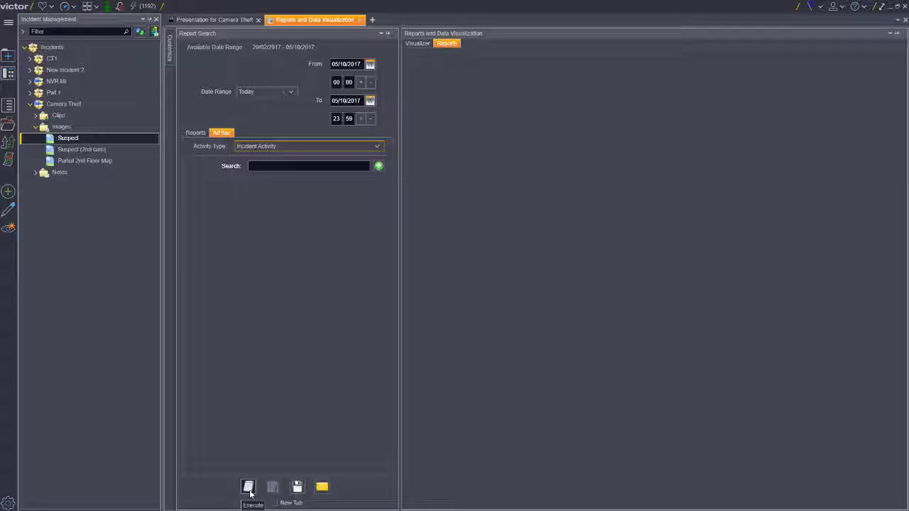
{"action": "left_click", "coordinate": [248, 487]}
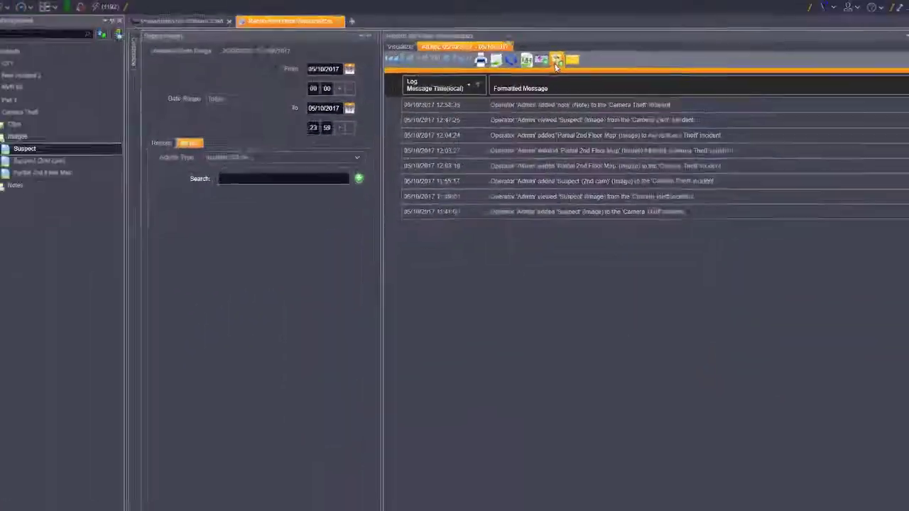
- Save the report results as a spreadsheet in the Camera Theft incident and close the report
{"action": "left_click", "coordinate": [461, 130]}
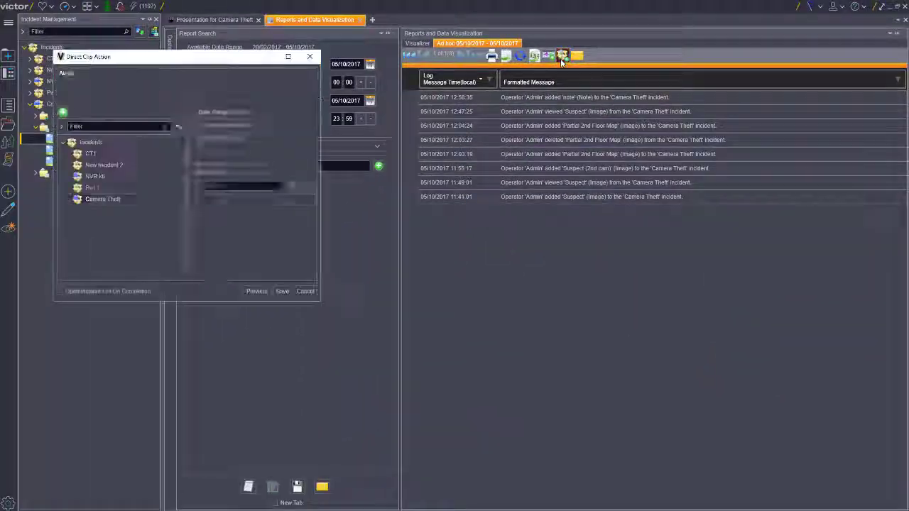
{"action": "left_click", "coordinate": [121, 200]}
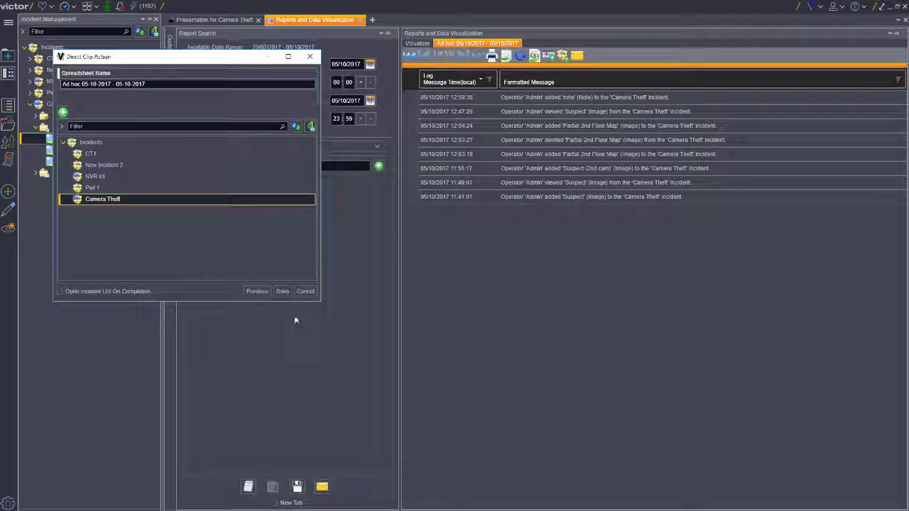
{"action": "left_click", "coordinate": [283, 291]}
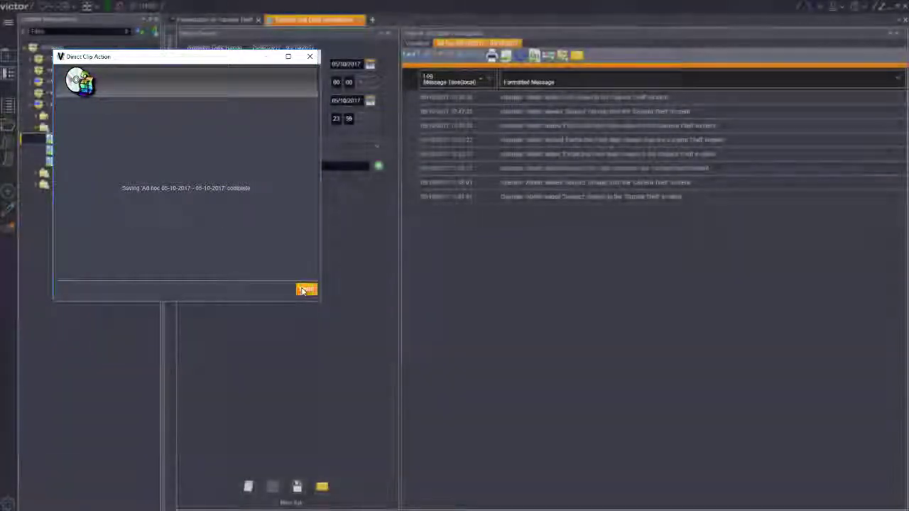
{"action": "left_click", "coordinate": [305, 289]}
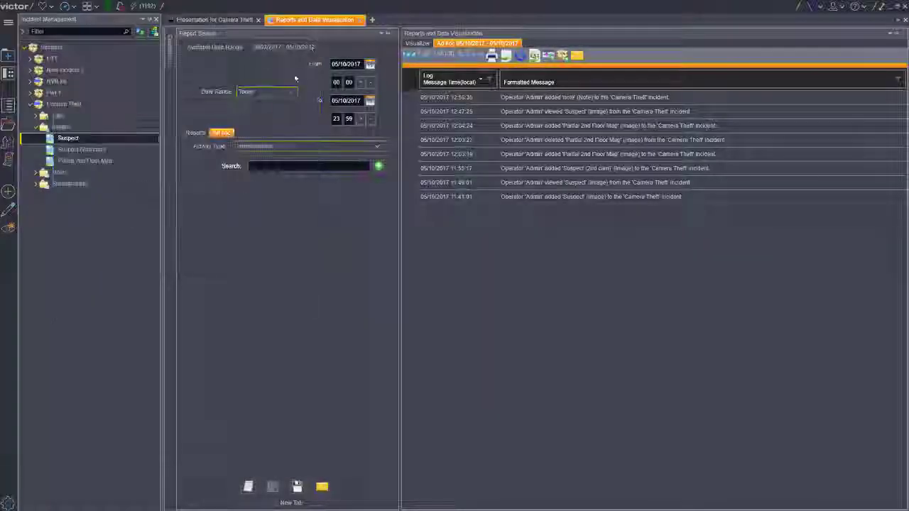
{"action": "left_click", "coordinate": [360, 20]}
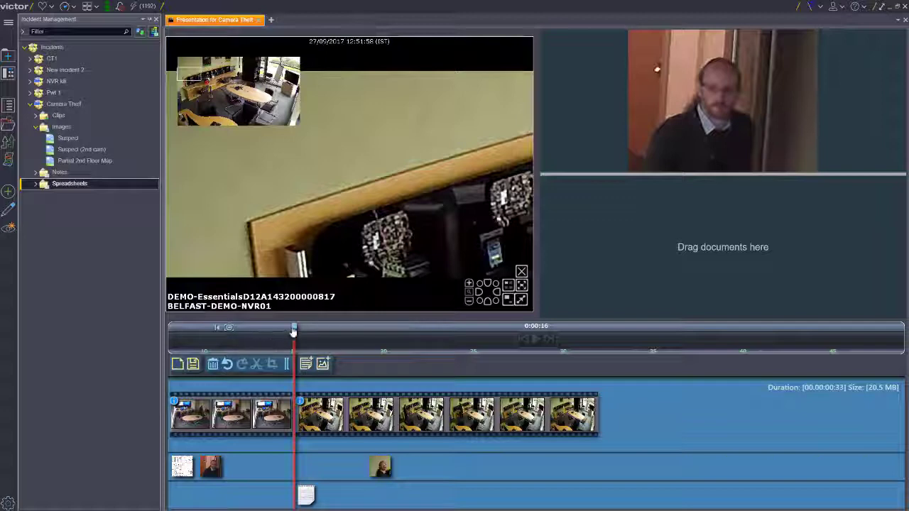
- Place the Ad hoc 05-10-2017 spreadsheet from the incident on the presentation's document track at 0:00:24
{"action": "left_click", "coordinate": [440, 348]}
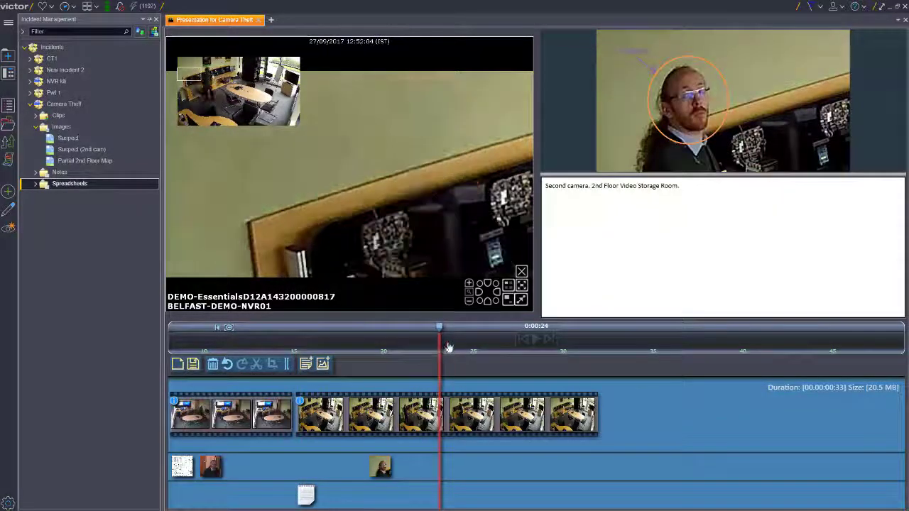
{"action": "left_click", "coordinate": [36, 184]}
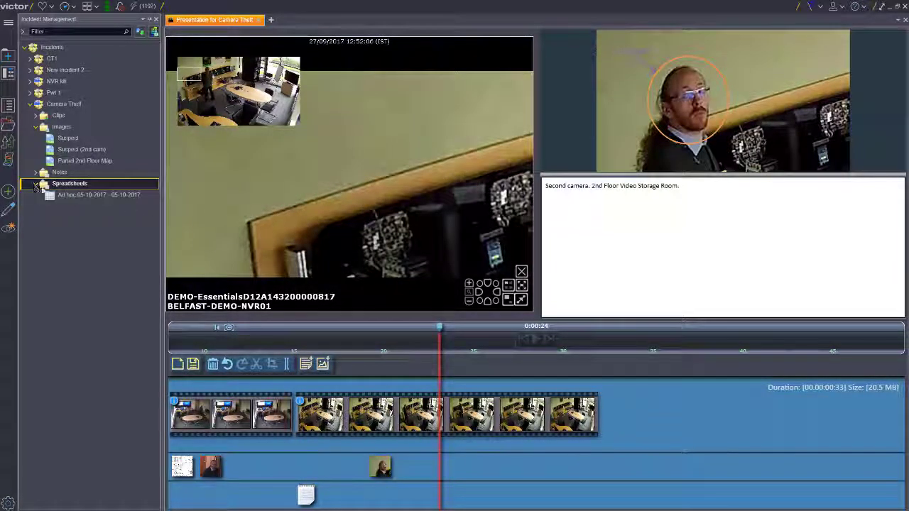
{"action": "left_click", "coordinate": [74, 195]}
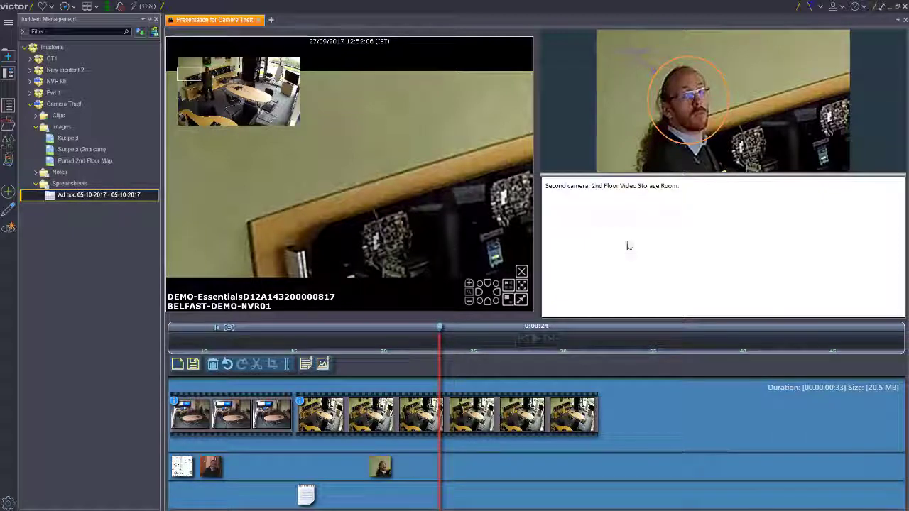
{"action": "left_click_drag", "start_coordinate": [628, 246], "coordinate": [629, 245]}
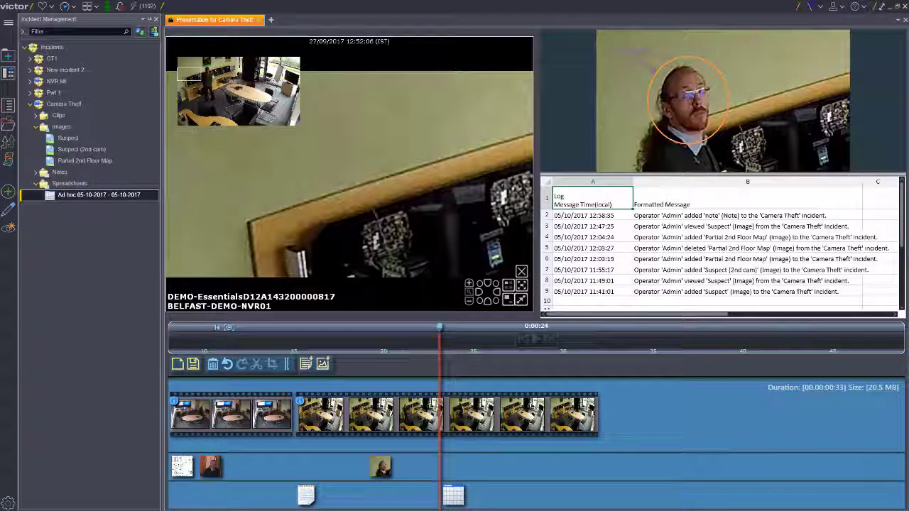
- Remove the spreadsheet from the presentation timeline and delete it from the Camera Theft incident
{"action": "left_click", "coordinate": [460, 497]}
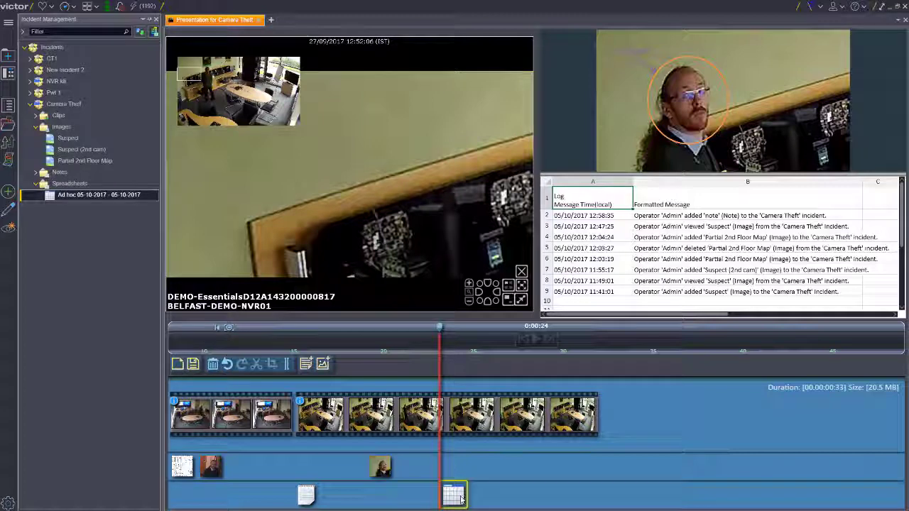
{"action": "left_click", "coordinate": [213, 369]}
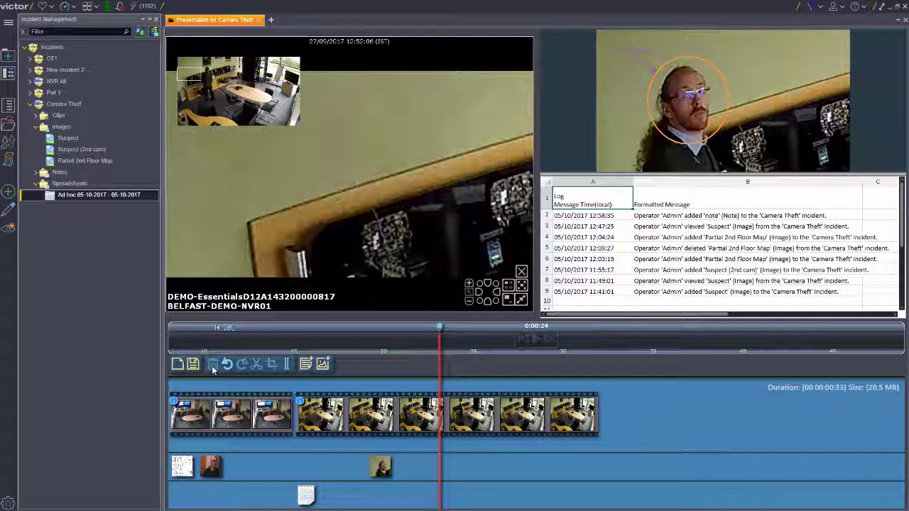
{"action": "right_click", "coordinate": [100, 197]}
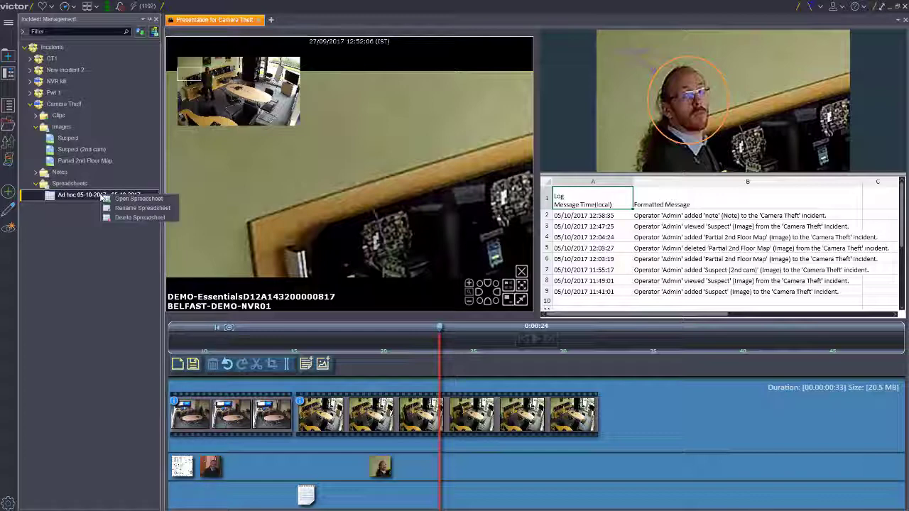
{"action": "left_click", "coordinate": [137, 218]}
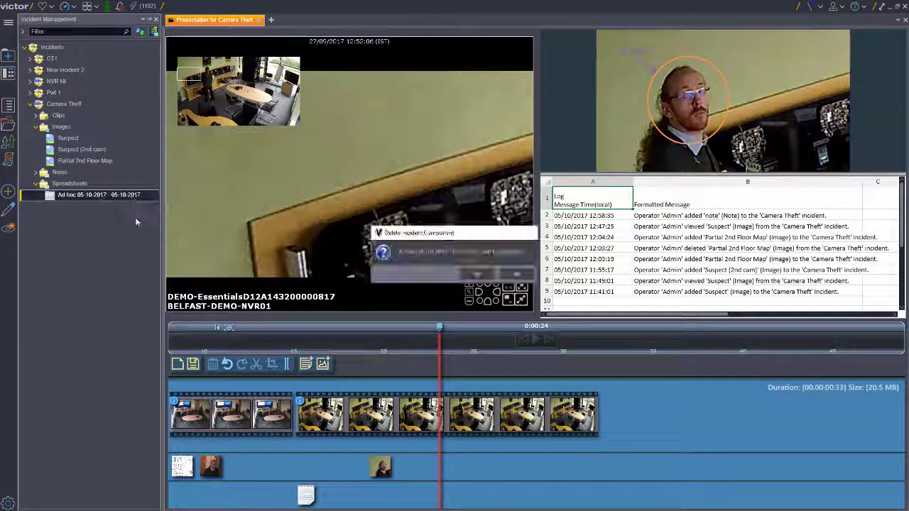
{"action": "left_click", "coordinate": [467, 274]}
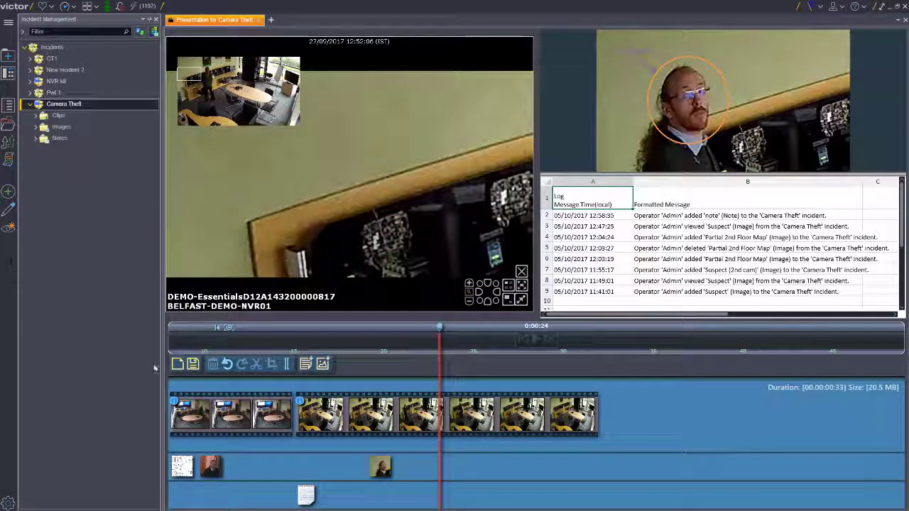
- Save the presentation and start exporting the Camera Theft incident, opening the choice of export location
{"action": "left_click", "coordinate": [191, 362]}
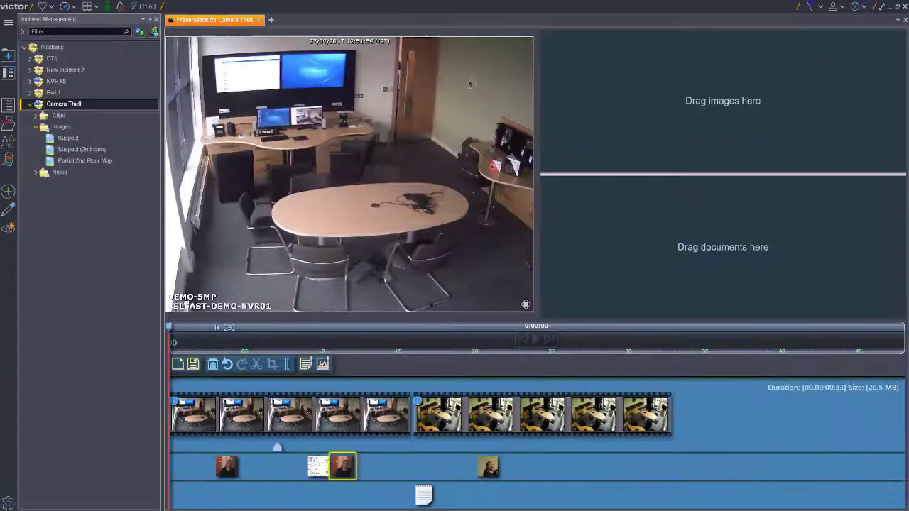
{"action": "right_click", "coordinate": [74, 106]}
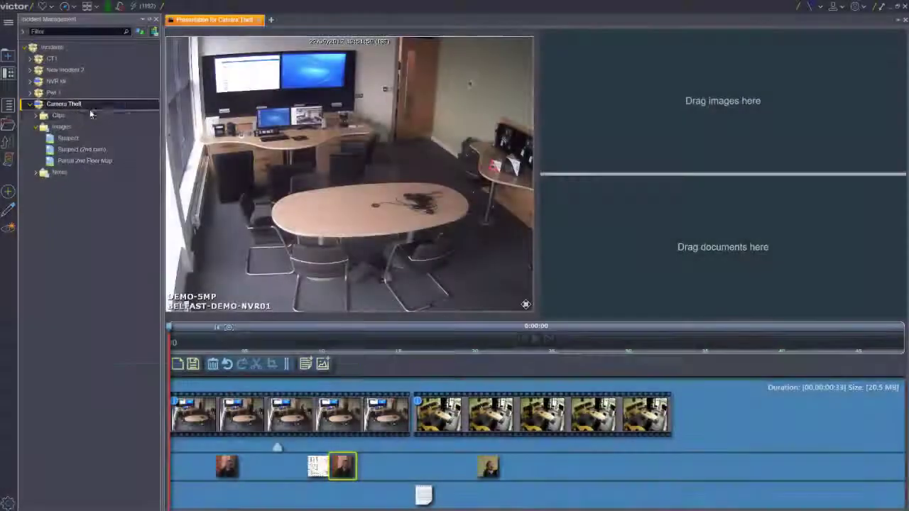
{"action": "left_click", "coordinate": [346, 139]}
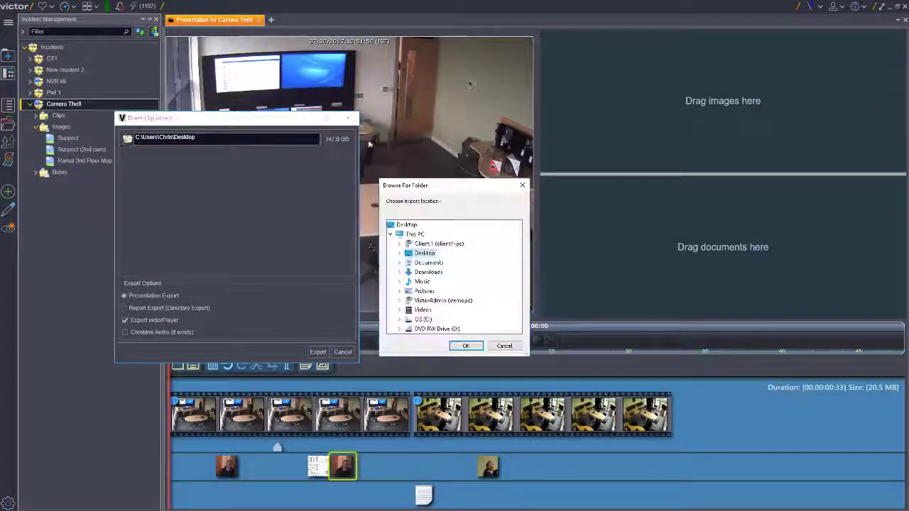
- Create a Desktop folder named Camera Theft Incident and export the presentation to it with victorPlayer included
{"action": "right_click", "coordinate": [418, 253]}
{"action": "mouse_move", "coordinate": [467, 405]}
{"action": "left_click", "coordinate": [567, 401]}
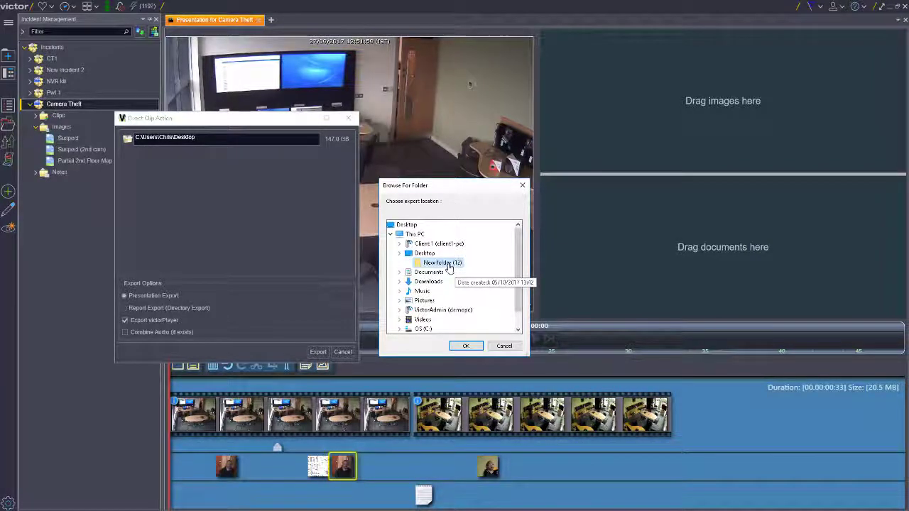
{"action": "type", "text": "Camera The"}
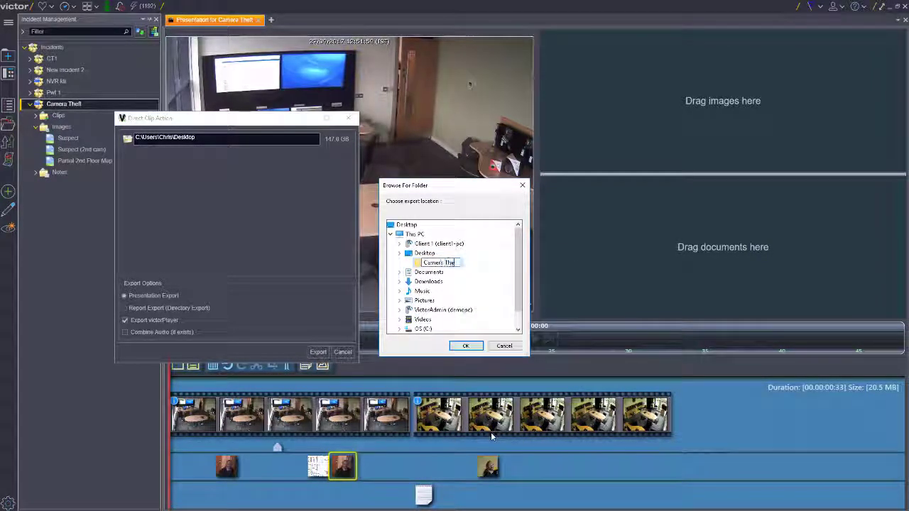
{"action": "type", "text": "ft.trcident"}
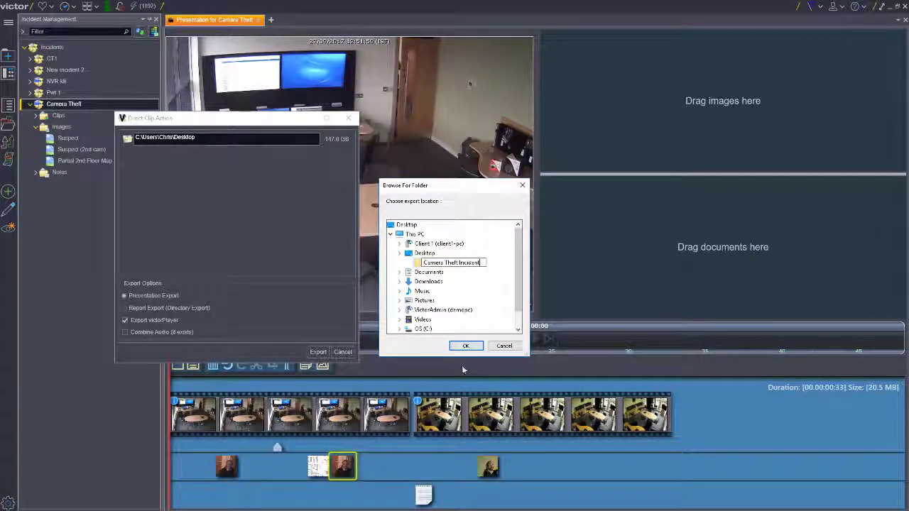
{"action": "left_click", "coordinate": [466, 345]}
{"action": "left_click", "coordinate": [318, 352]}
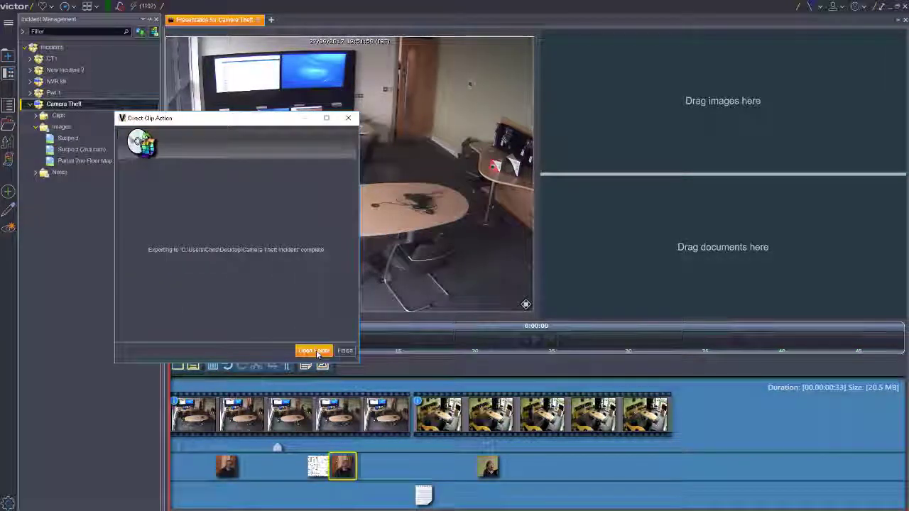
- Launch victor Player from the exported folder and view the DEMO-5MP and DEMO-Essentials camera clips side by side
{"action": "left_click", "coordinate": [317, 351]}
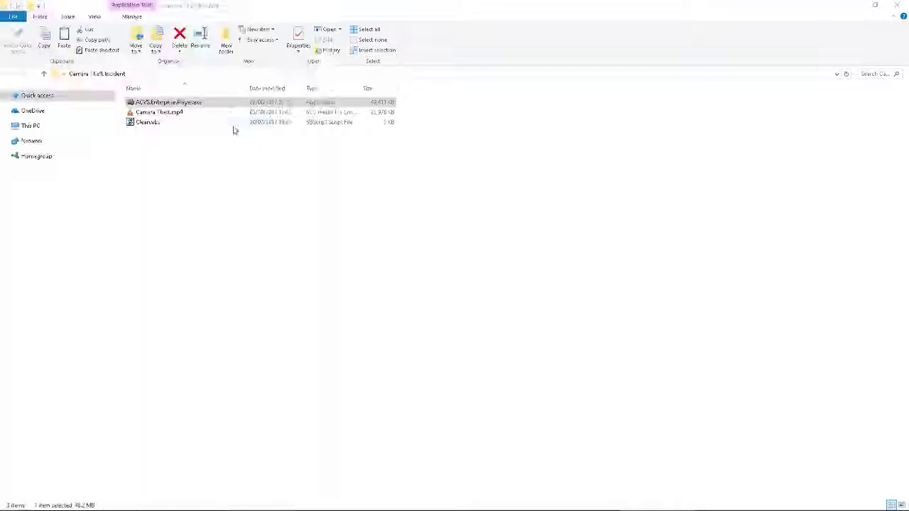
{"action": "double_click", "coordinate": [182, 102]}
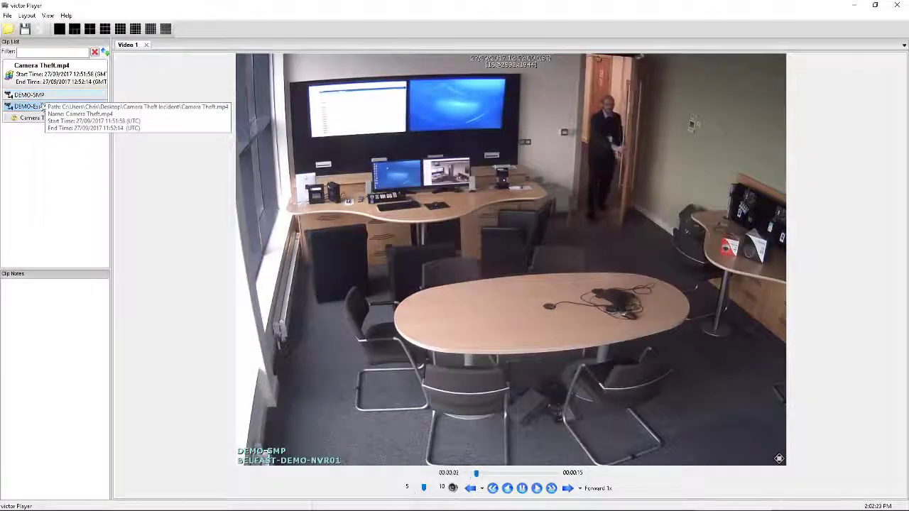
{"action": "double_click", "coordinate": [41, 106]}
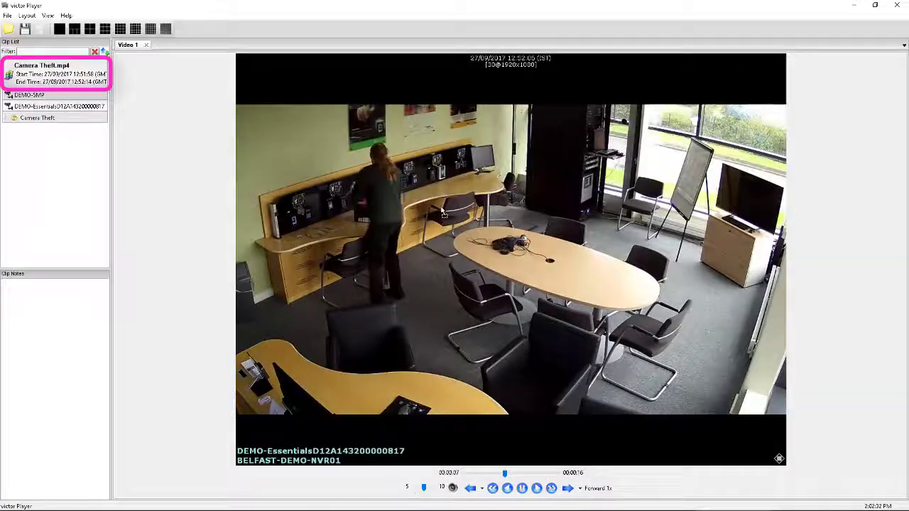
{"action": "left_click_drag", "start_coordinate": [442, 211], "coordinate": [442, 212]}
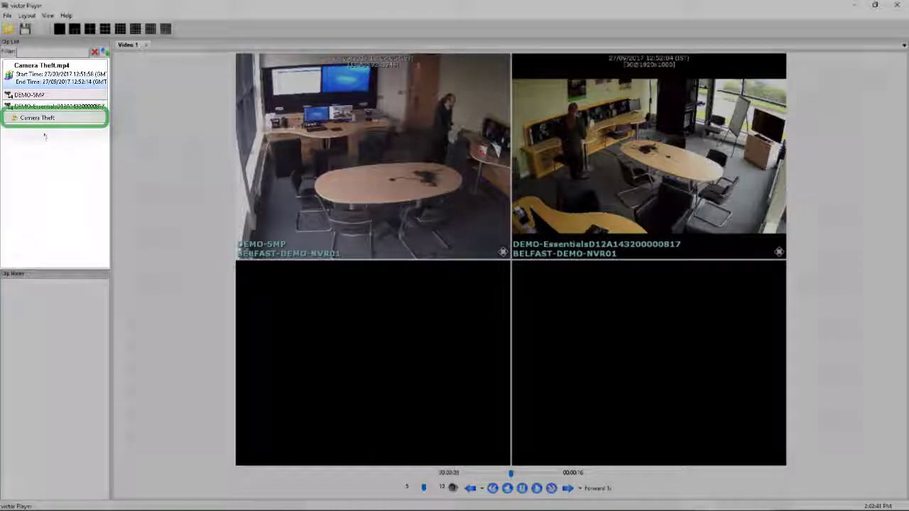
- Load the Camera Theft presentation in victor Player and zoom out on the suspect image in the incident components pane
{"action": "left_click", "coordinate": [39, 119]}
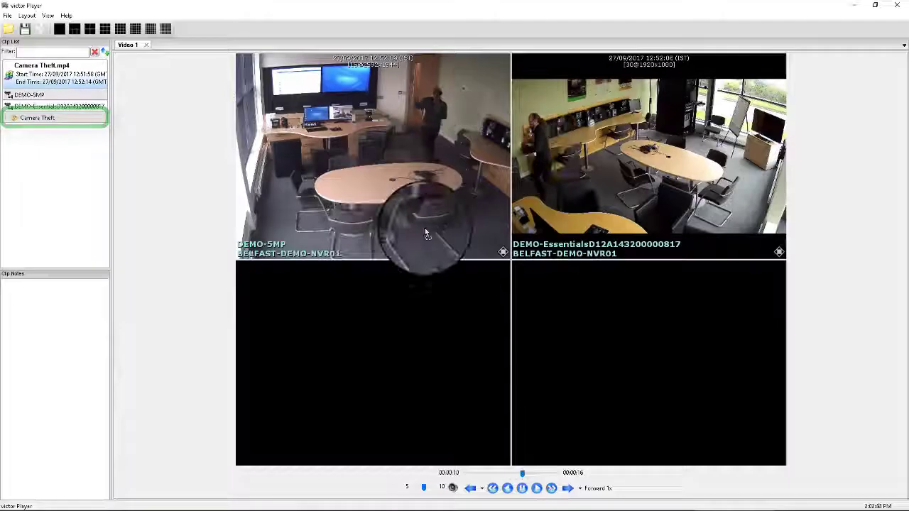
{"action": "double_click", "coordinate": [424, 228]}
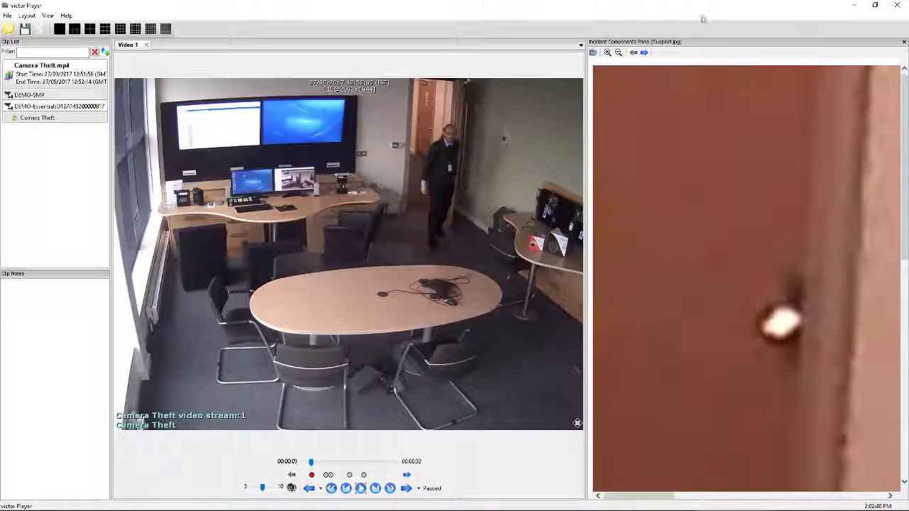
{"action": "left_click", "coordinate": [617, 54]}
{"action": "left_click", "coordinate": [618, 54]}
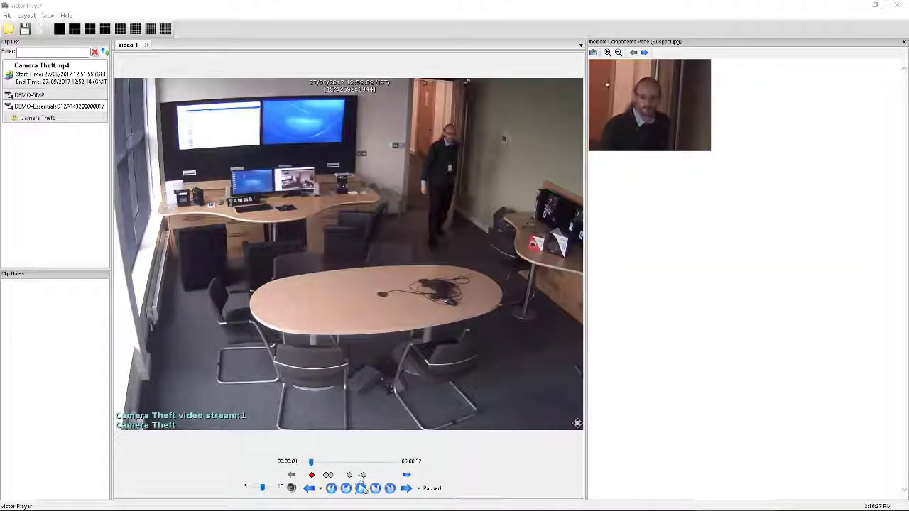
- Play the presentation on through its pause points, zooming in on the incident image, and skip ahead to the next item
{"action": "left_click", "coordinate": [361, 488]}
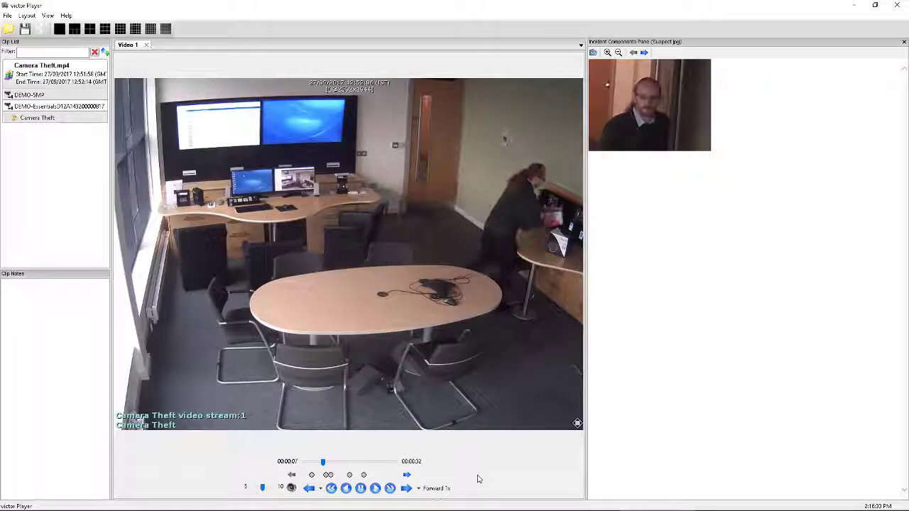
{"action": "left_click", "coordinate": [608, 54]}
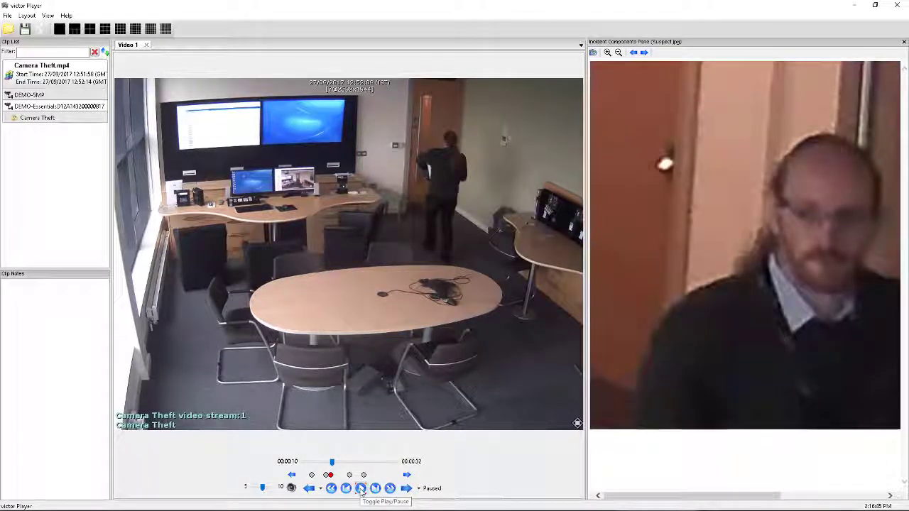
{"action": "left_click", "coordinate": [361, 488]}
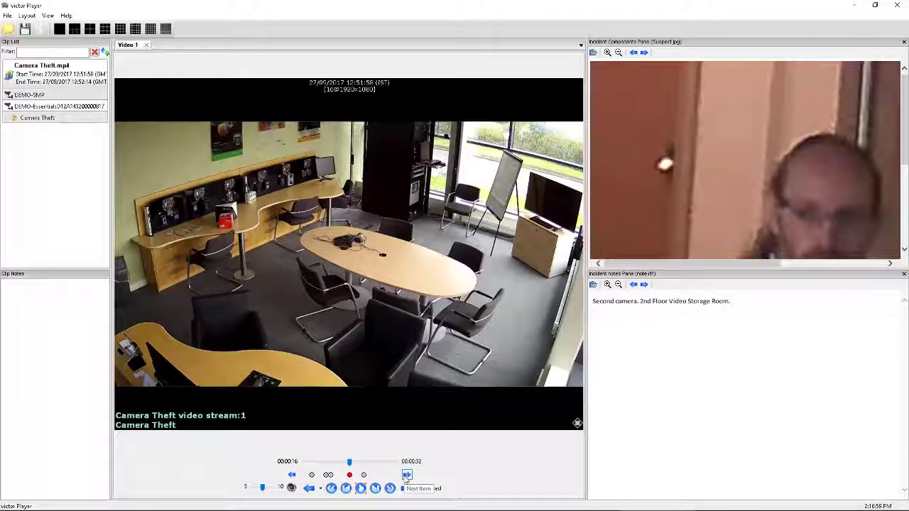
{"action": "left_click", "coordinate": [406, 475]}
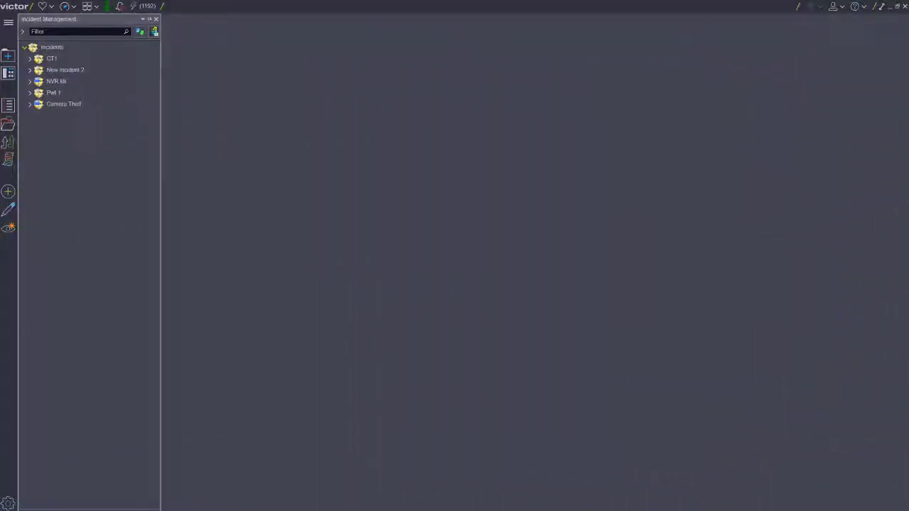
- In victor, verify the exported Camera Theft.mp4 from the Desktop's Camera Theft Incident folder and expand its export details
{"action": "left_click", "coordinate": [154, 32]}
{"action": "left_click", "coordinate": [63, 88]}
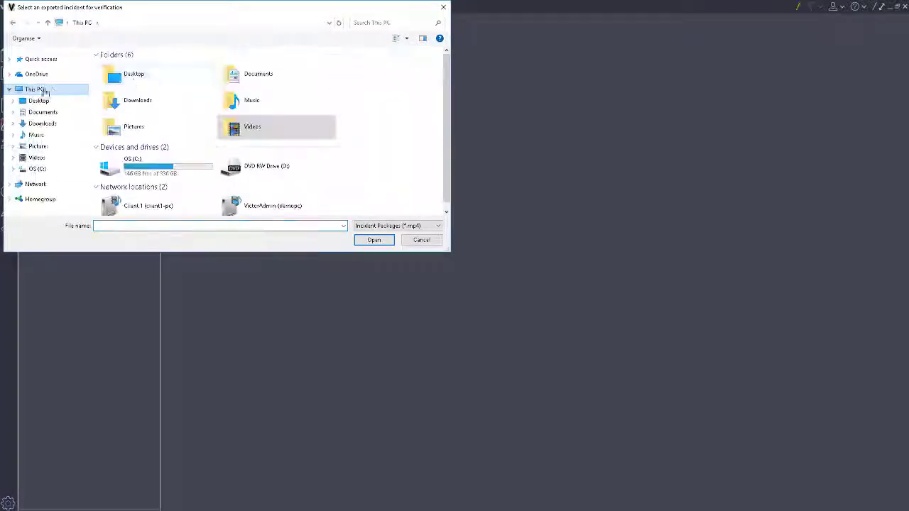
{"action": "left_click", "coordinate": [39, 100]}
{"action": "scroll", "coordinate": [142, 135], "scroll_direction": "down", "scroll_amount": 3}
{"action": "double_click", "coordinate": [144, 137]}
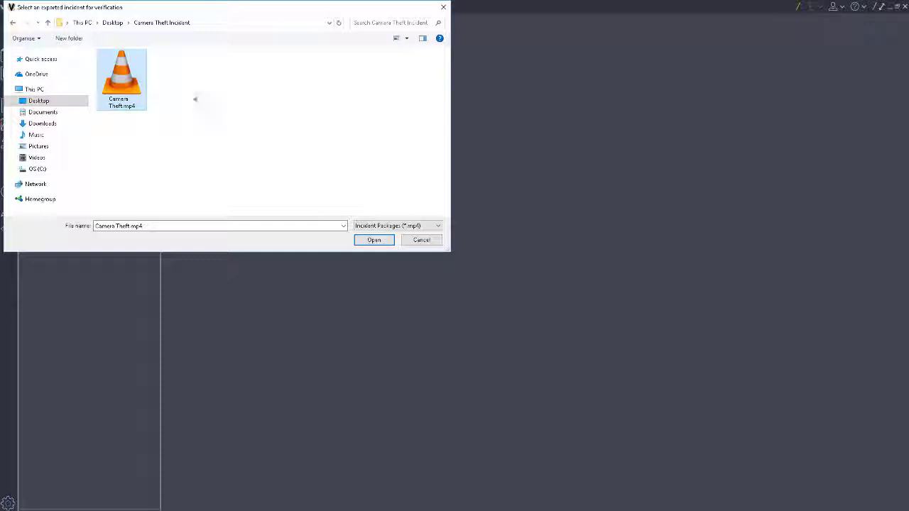
{"action": "double_click", "coordinate": [135, 91]}
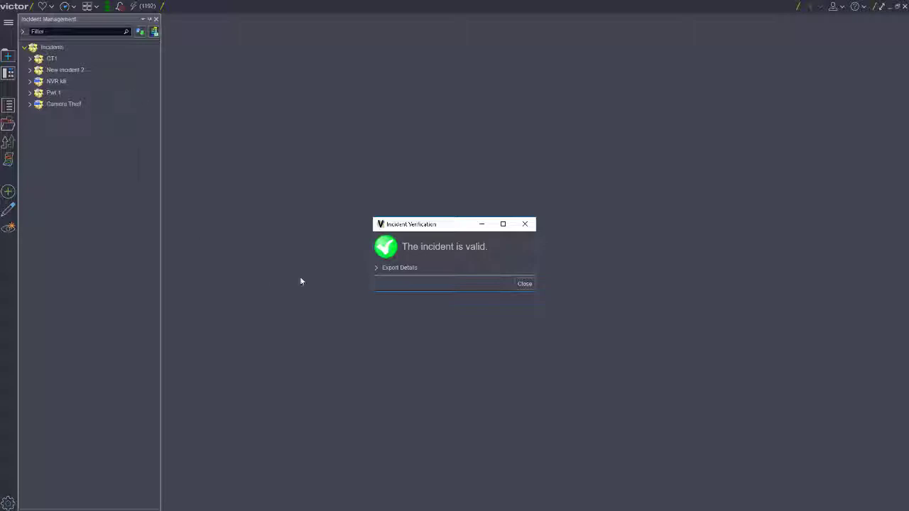
{"action": "left_click", "coordinate": [376, 268]}
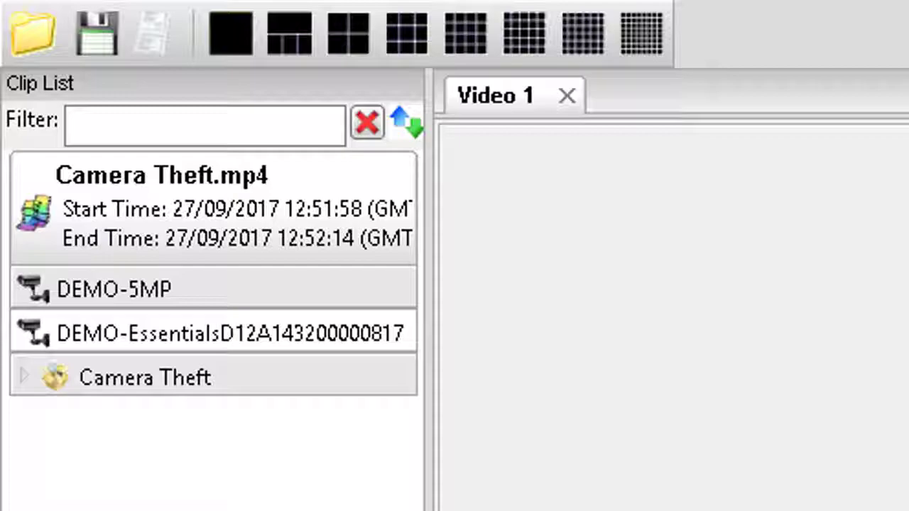
- In victor Player, load the Camera Theft presentation, validate its clip and show the export details
{"action": "double_click", "coordinate": [186, 368]}
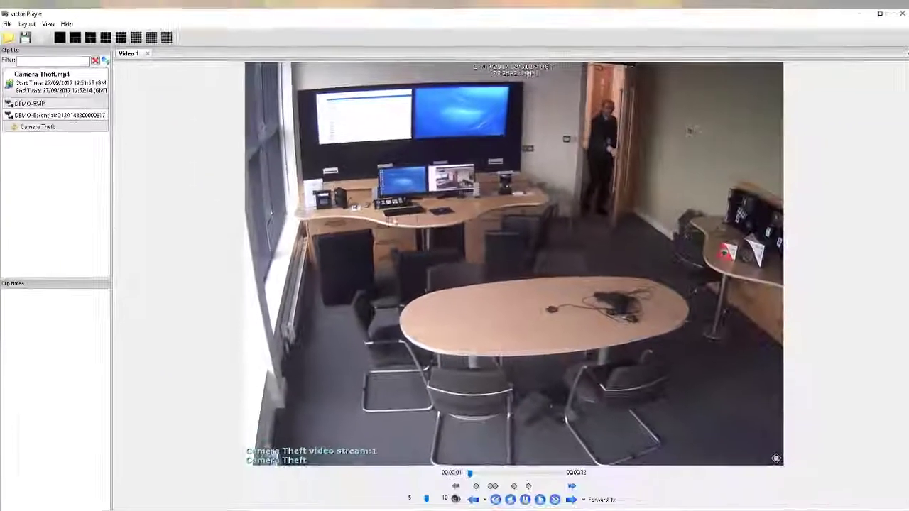
{"action": "right_click", "coordinate": [598, 299]}
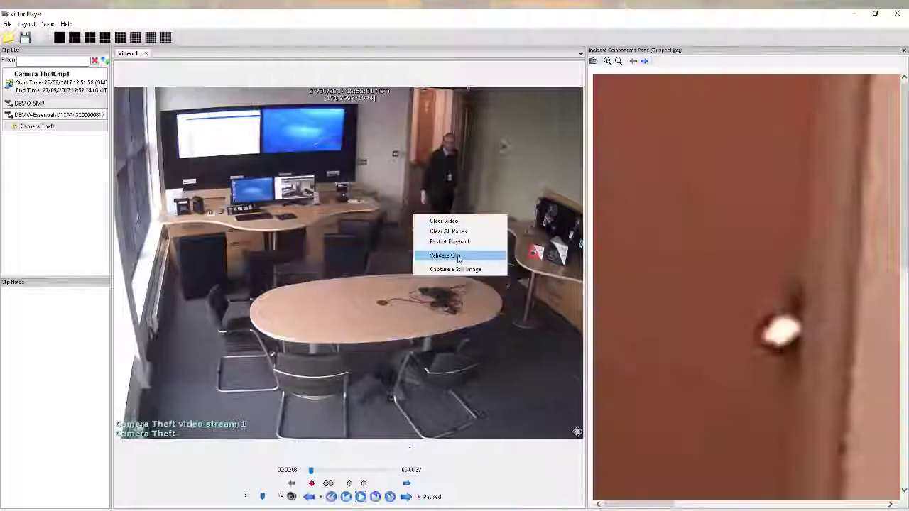
{"action": "left_click", "coordinate": [457, 254]}
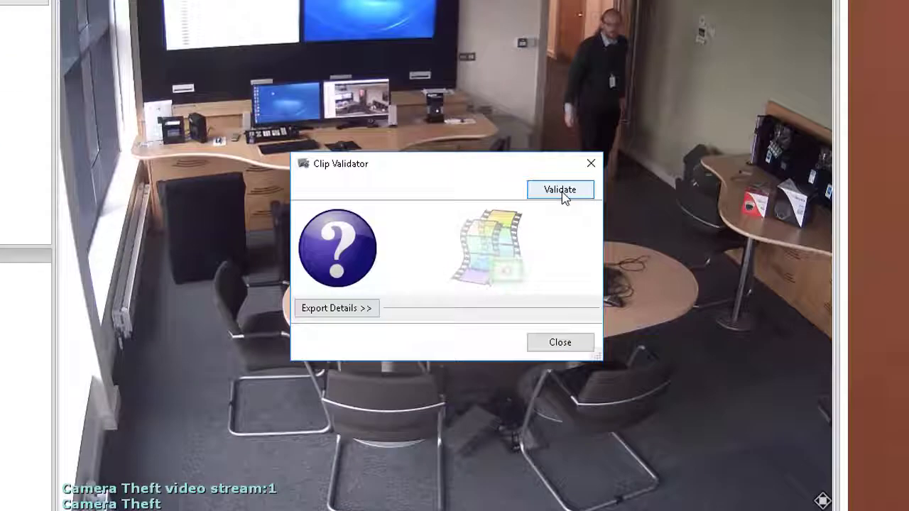
{"action": "left_click", "coordinate": [561, 192]}
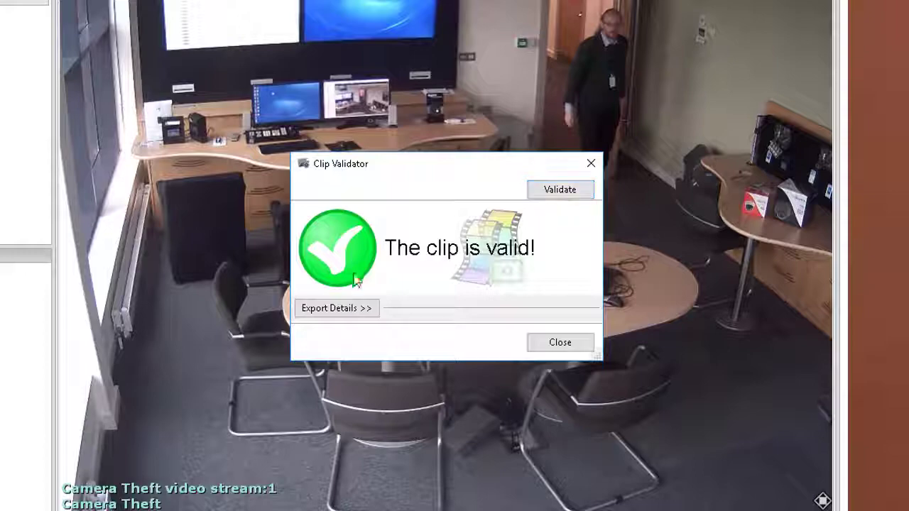
{"action": "left_click", "coordinate": [339, 314]}
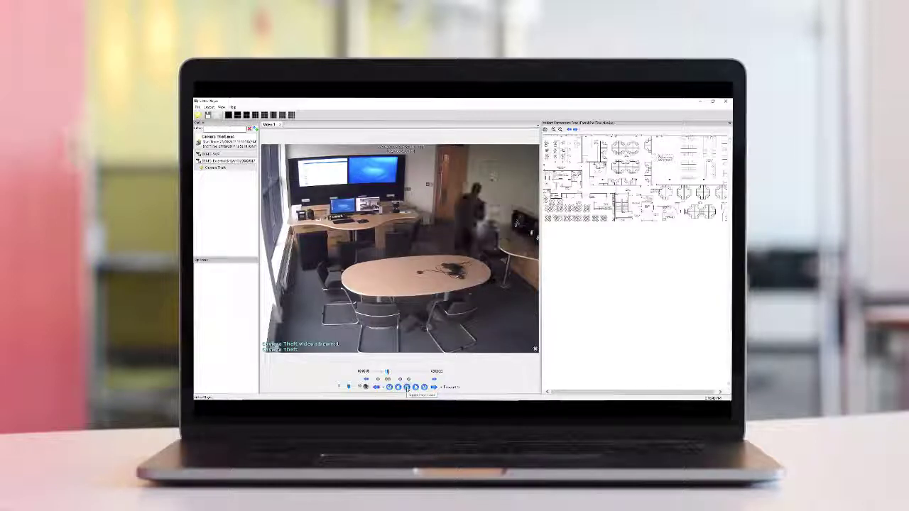
- Resume playback of the Camera Theft presentation at its pause points, from the floor map to the second camera's footage
{"action": "left_click", "coordinate": [407, 388]}
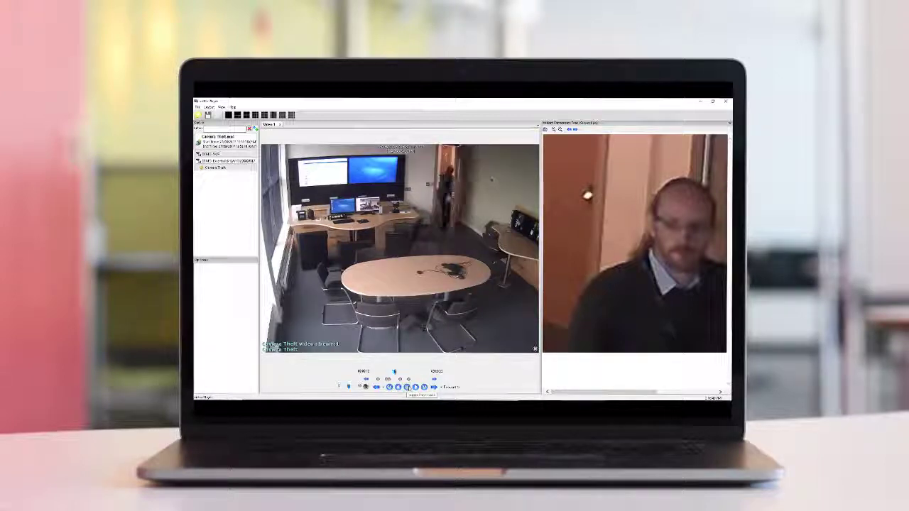
{"action": "left_click", "coordinate": [408, 388]}
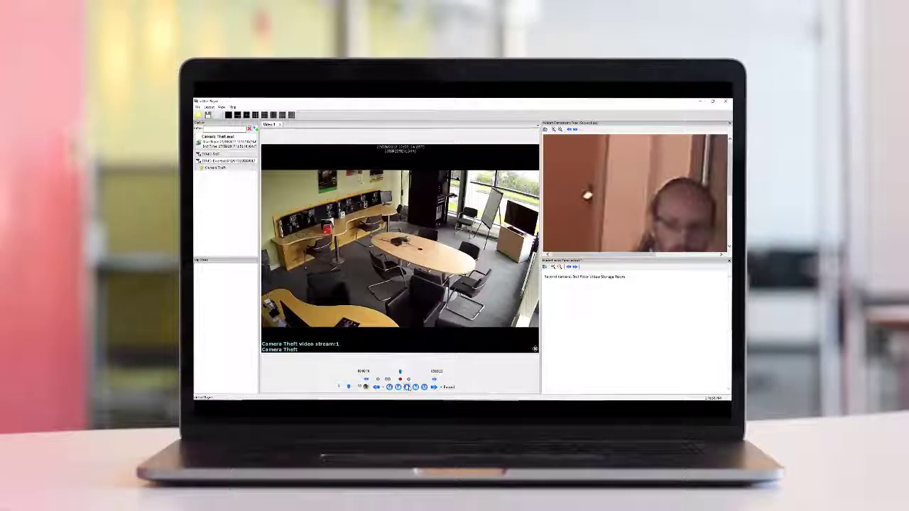